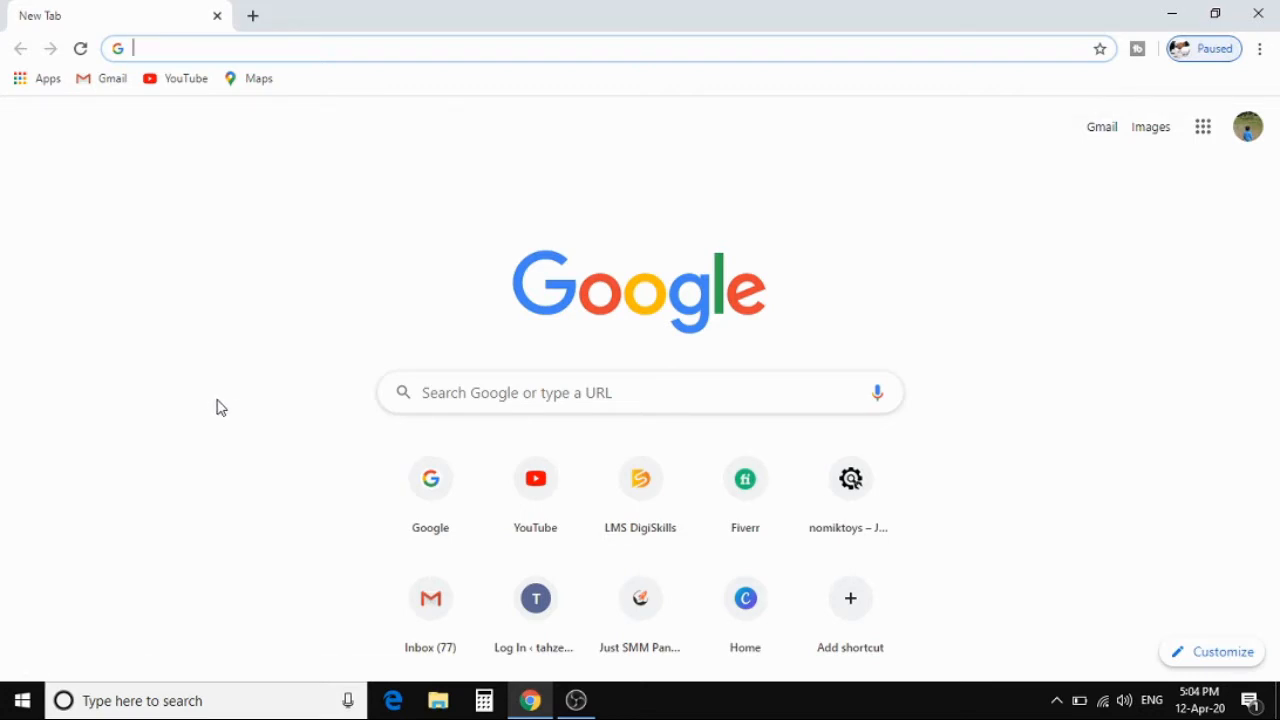
# Step: Go to google.pk, search for "clipmaker 3" and open the Panzoid website from the results
pyautogui.write('google.pk')
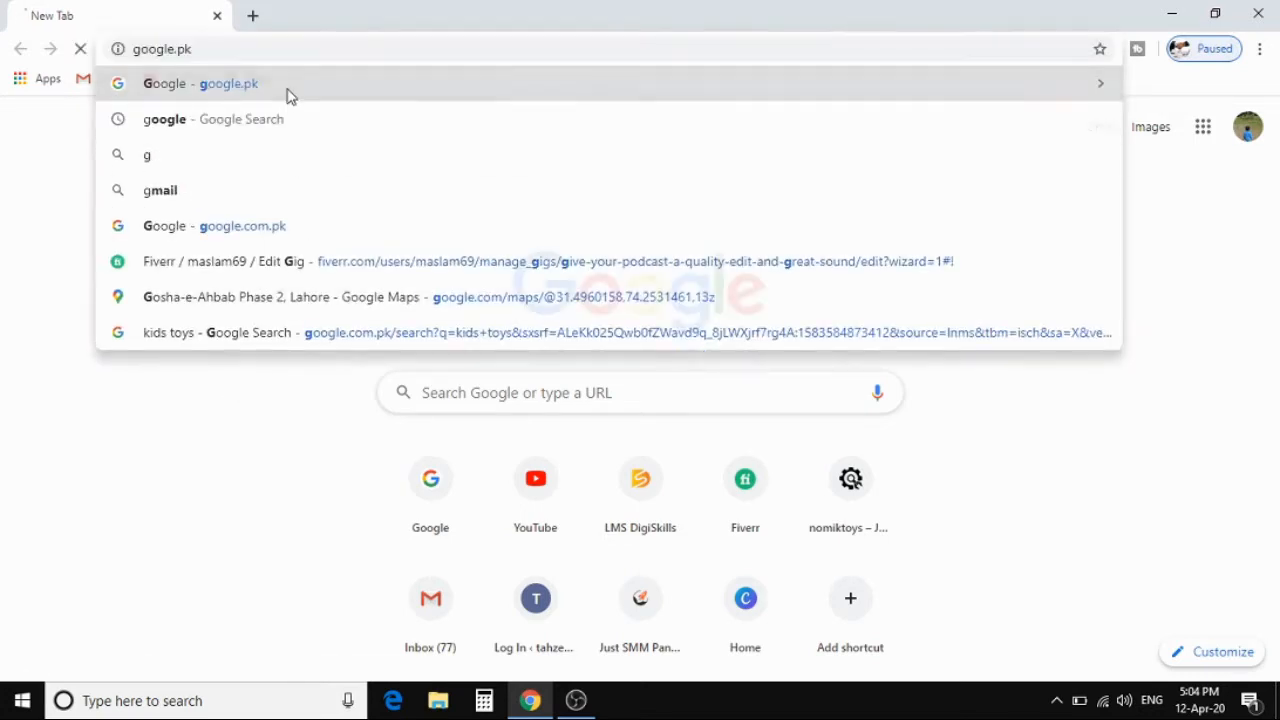
pyautogui.click(287, 92)
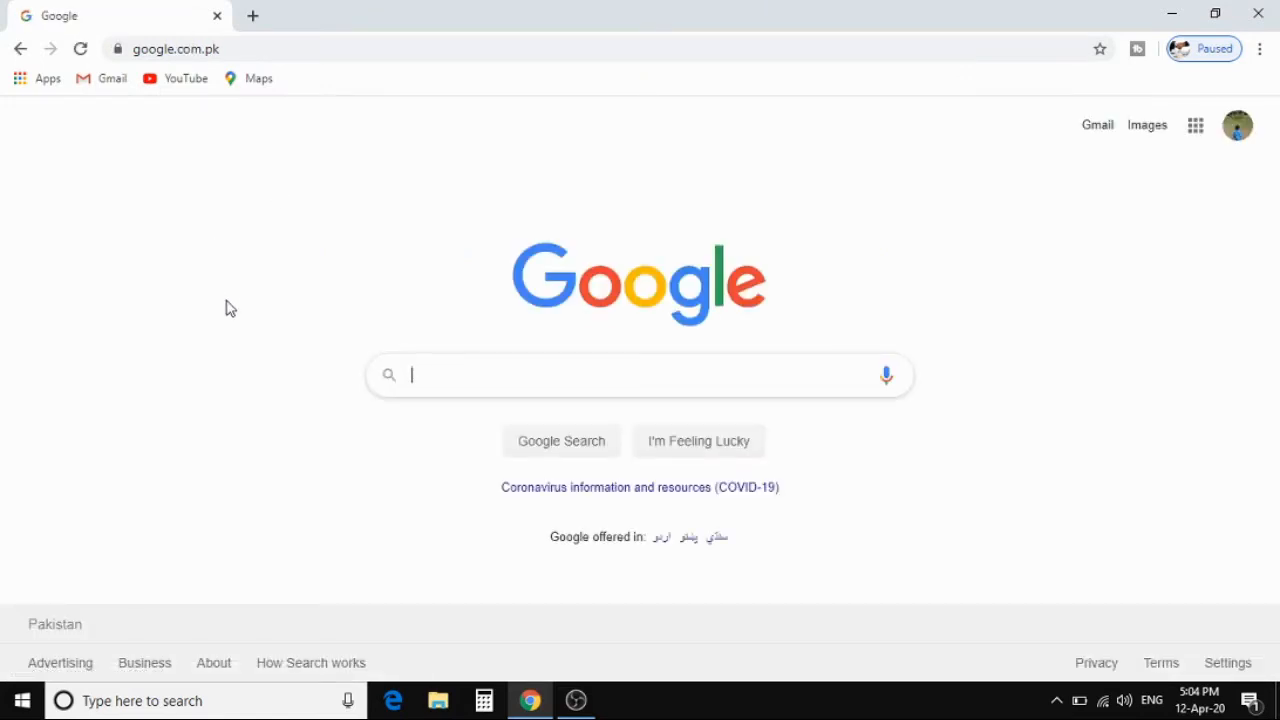
pyautogui.write('clip')
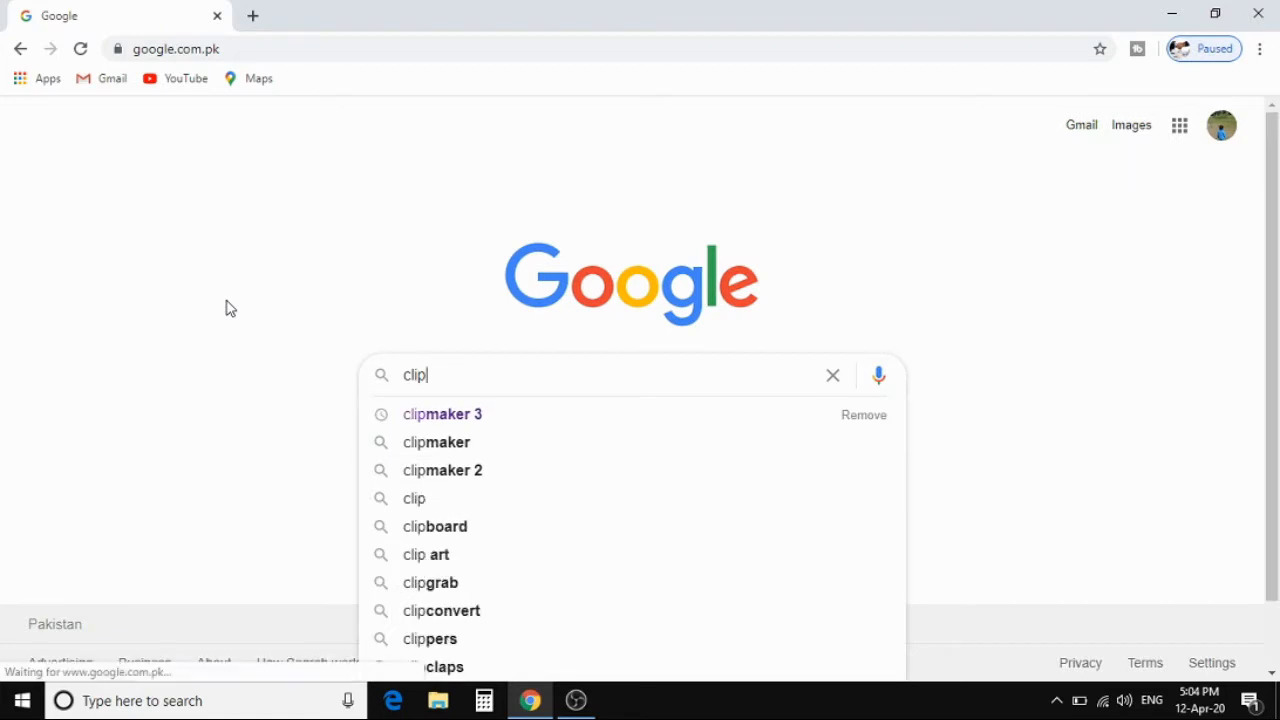
pyautogui.click(460, 418)
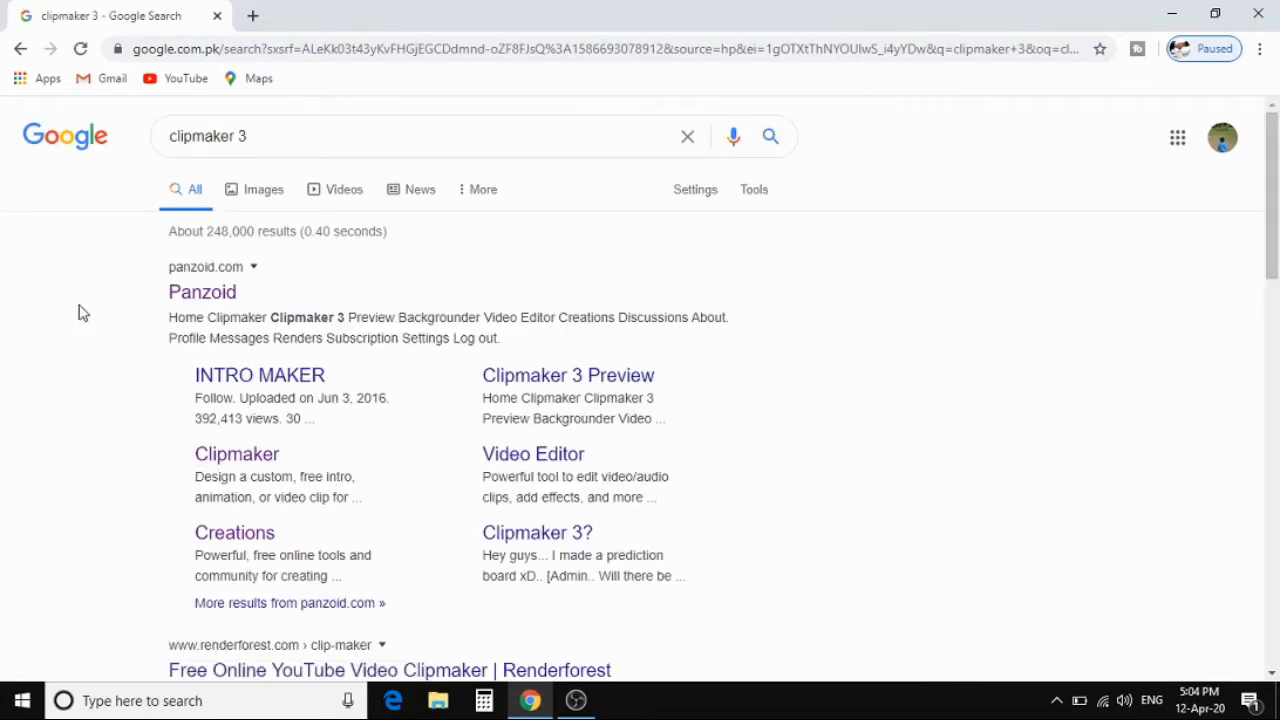
pyautogui.click(181, 300)
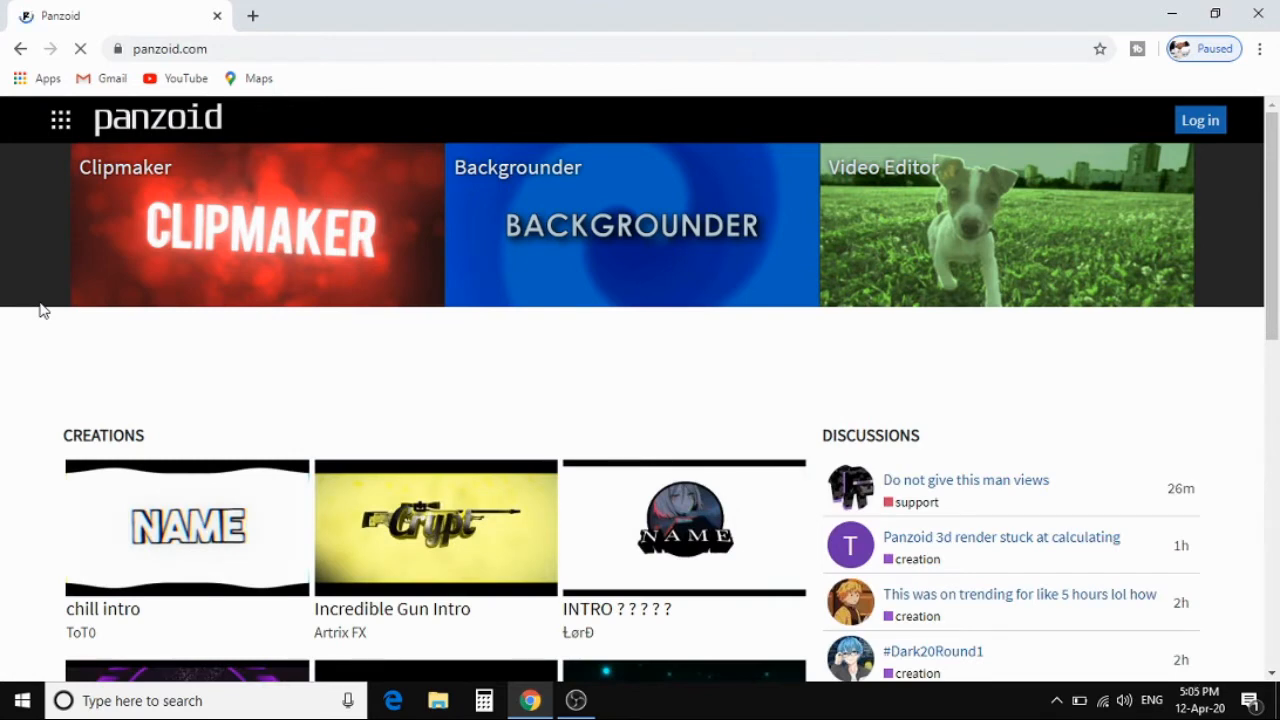
# Step: Browse Panzoid's creations, choose the "BLUE TEMPLATE!!!!" intro and open it in Clipmaker
pyautogui.scroll(-1, 197, 342)
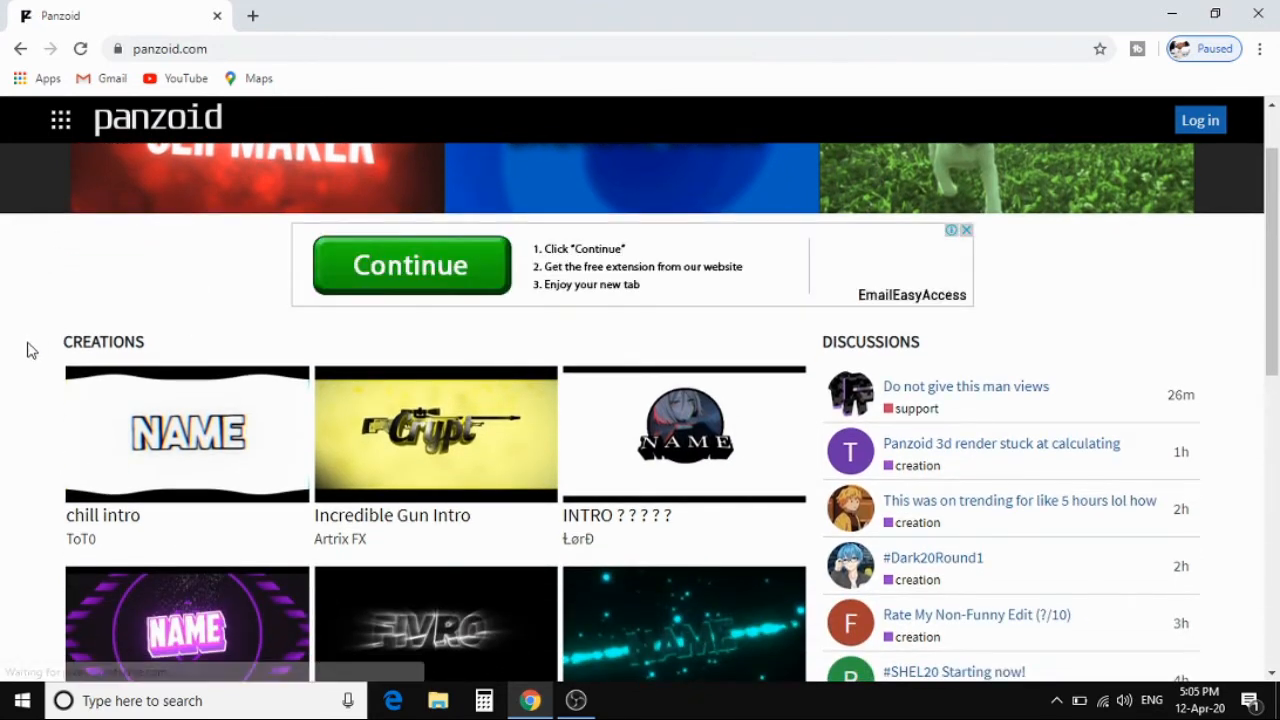
pyautogui.scroll(-1, 29, 350)
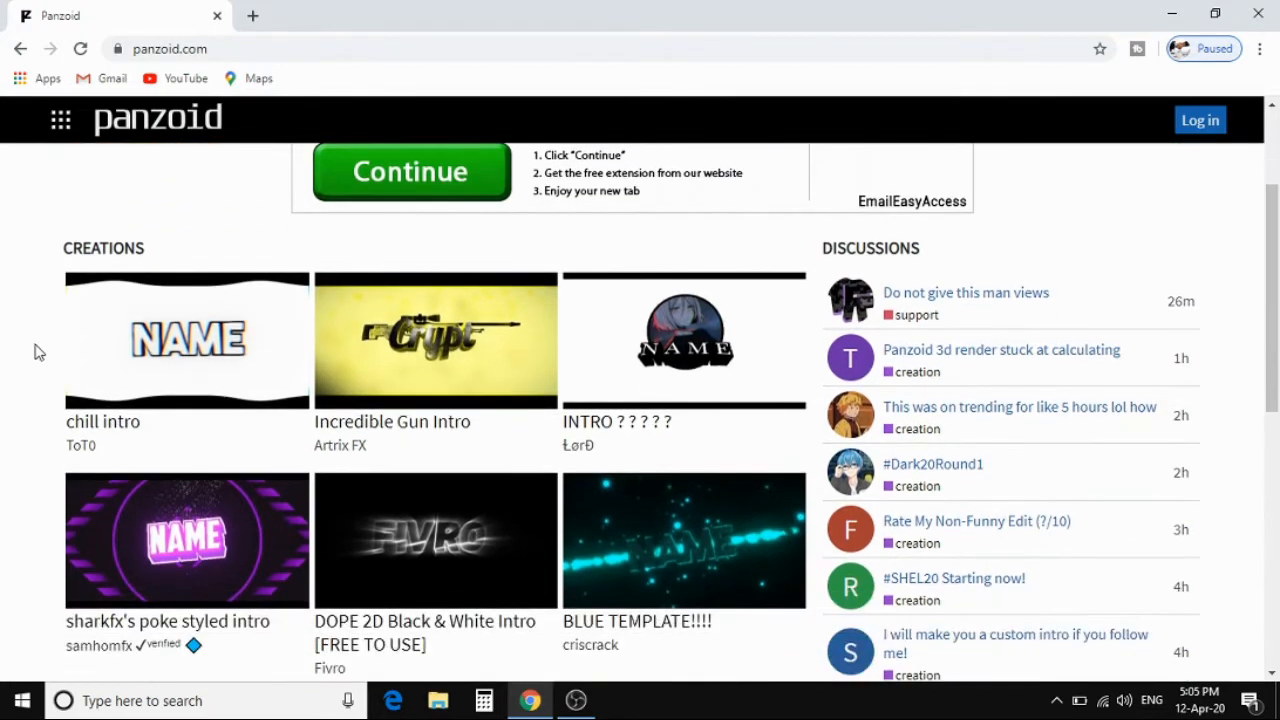
pyautogui.scroll(-3, 34, 350)
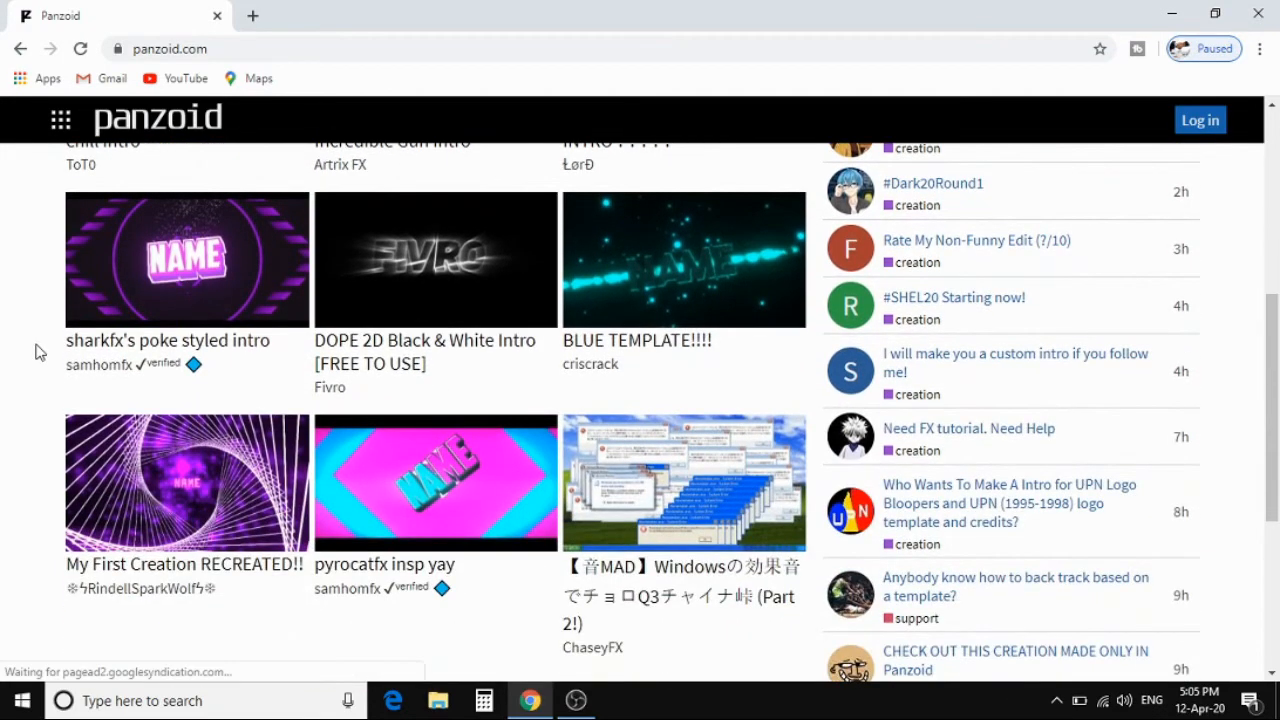
pyautogui.scroll(3, 35, 351)
pyautogui.scroll(-1, 35, 352)
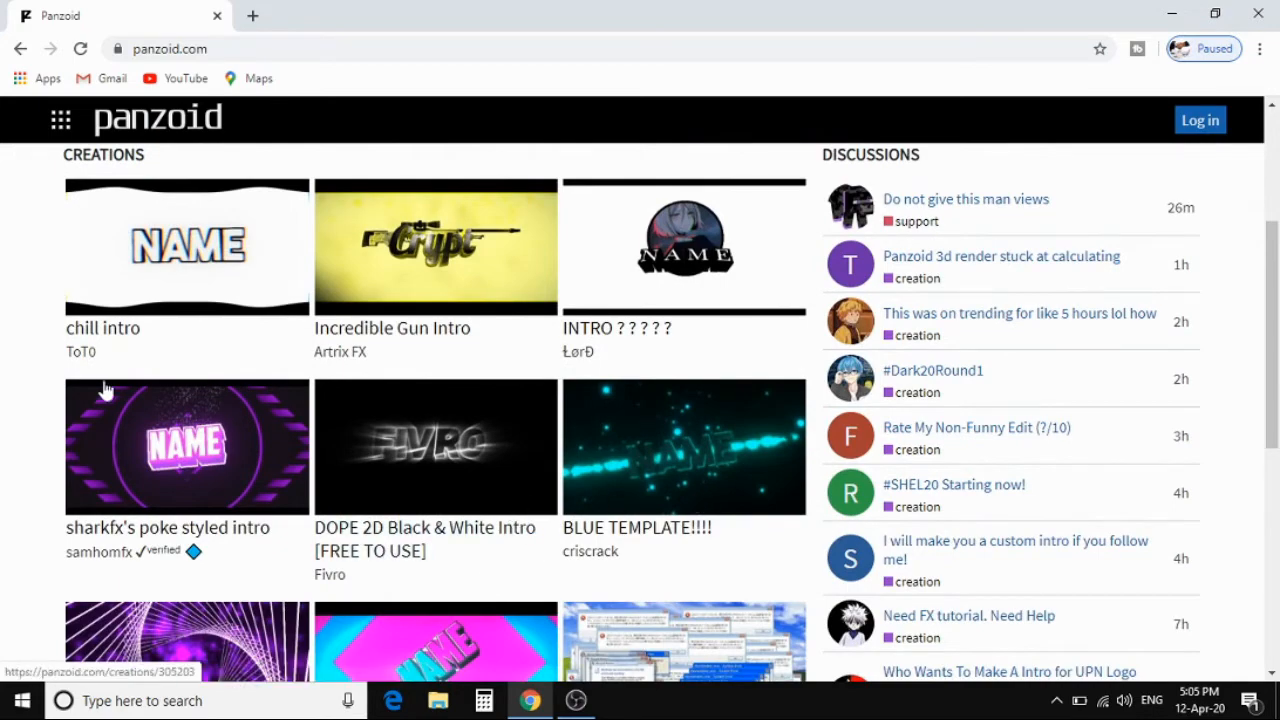
pyautogui.scroll(3, 91, 386)
pyautogui.scroll(-1, 92, 390)
pyautogui.scroll(-5, 95, 387)
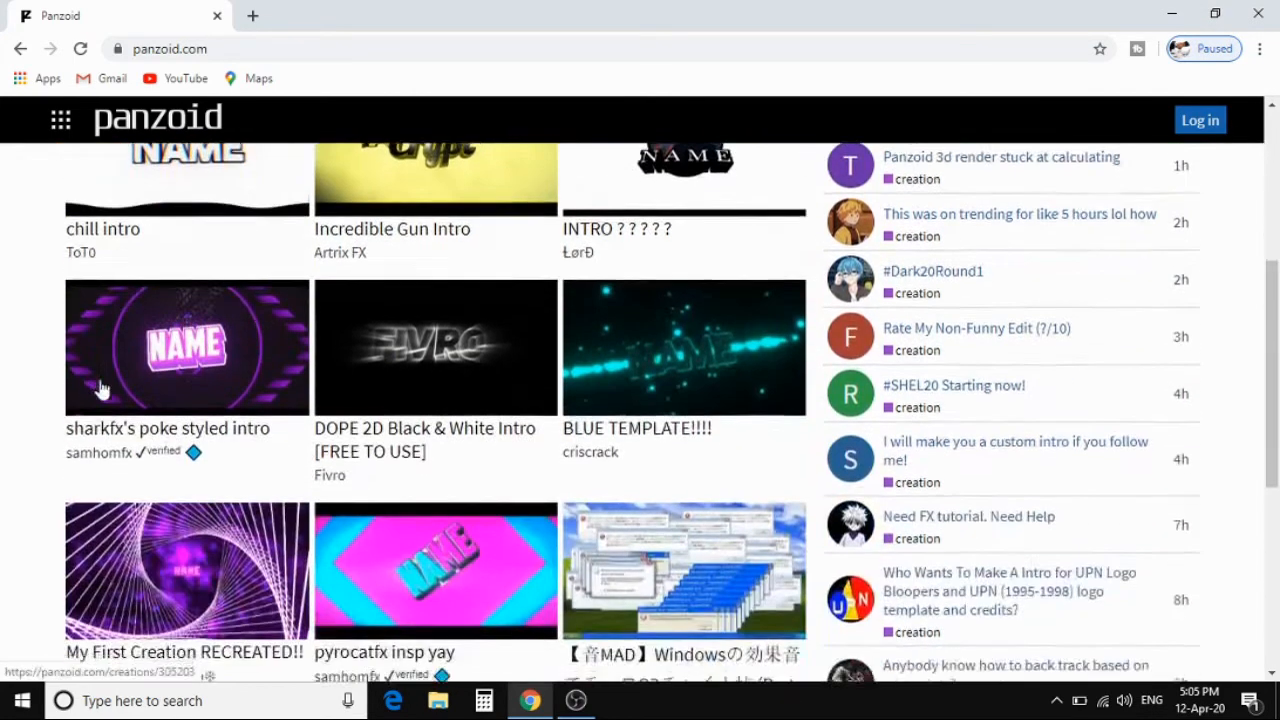
pyautogui.scroll(1, 515, 398)
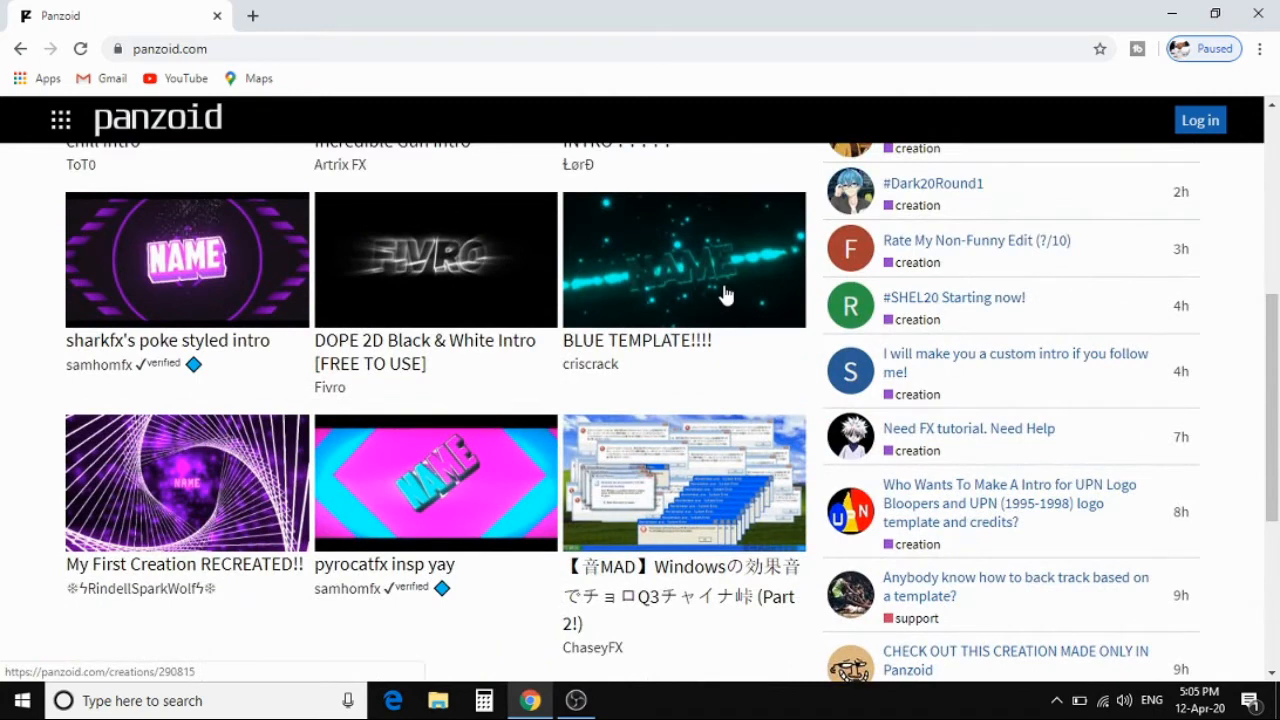
pyautogui.click(723, 294)
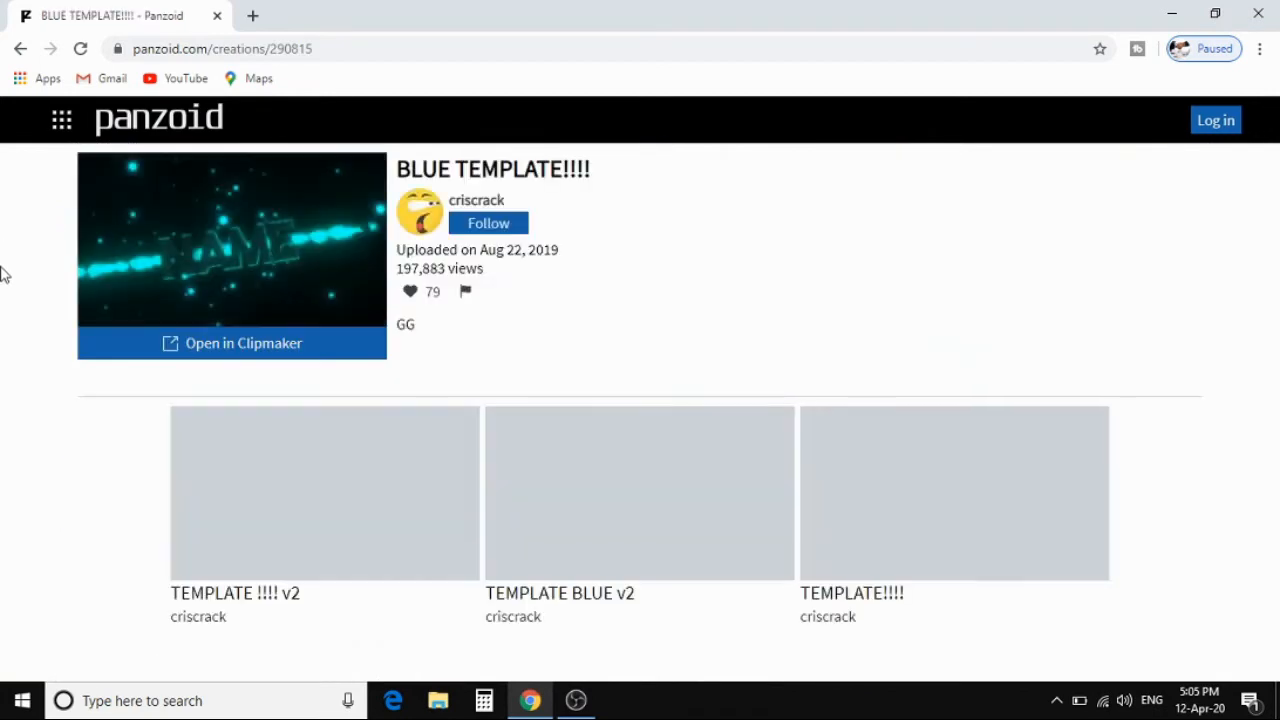
pyautogui.click(250, 344)
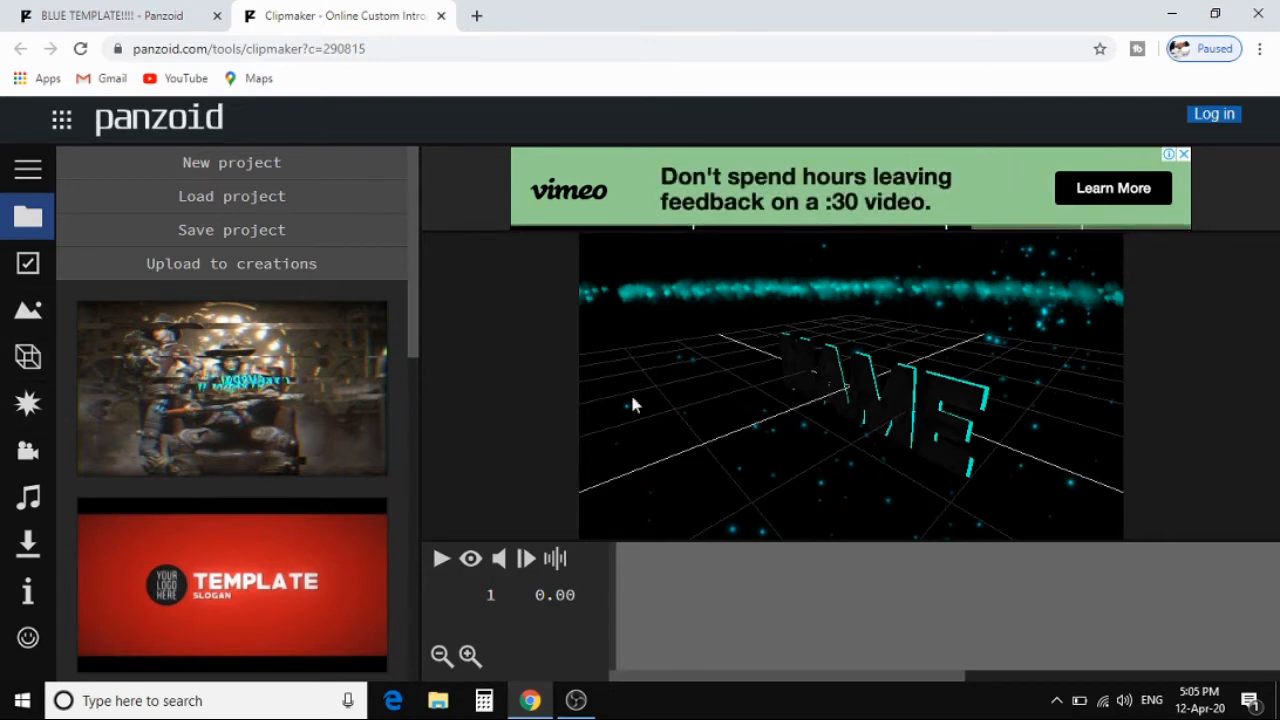
# Step: Apply the Outdoor scene with the underworld sky and look at the name text from the front
pyautogui.click(30, 311)
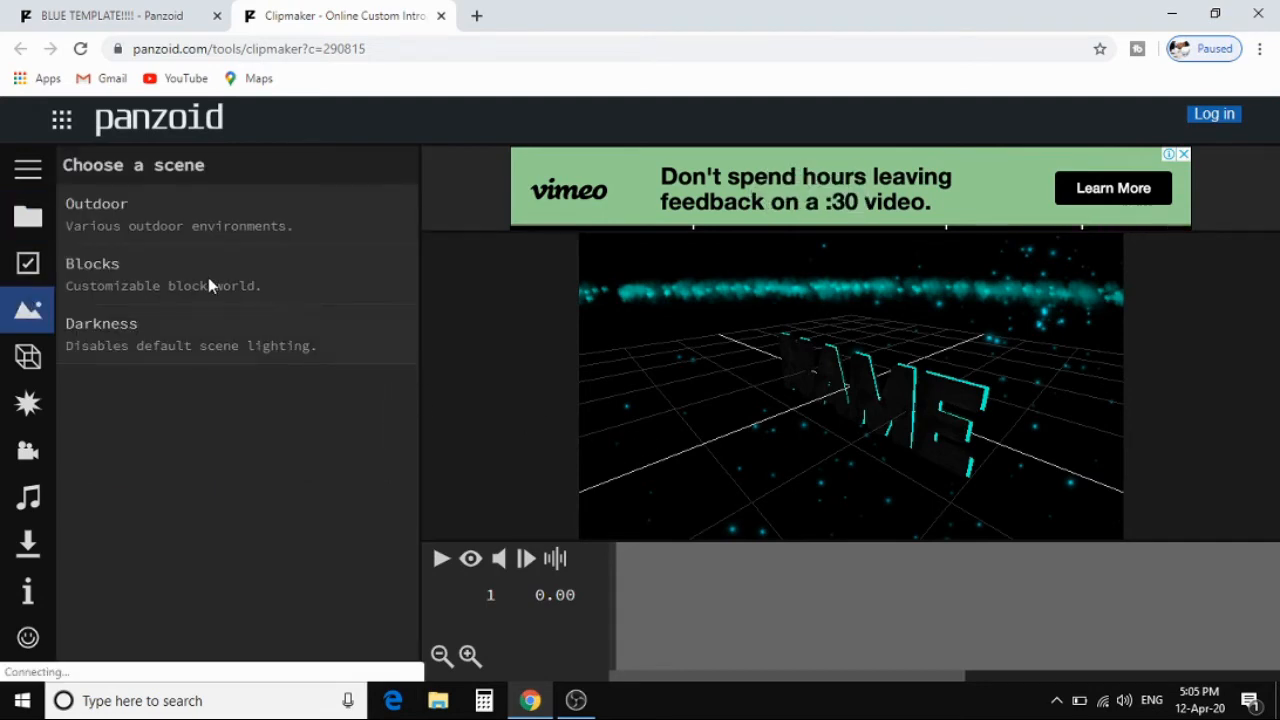
pyautogui.click(215, 214)
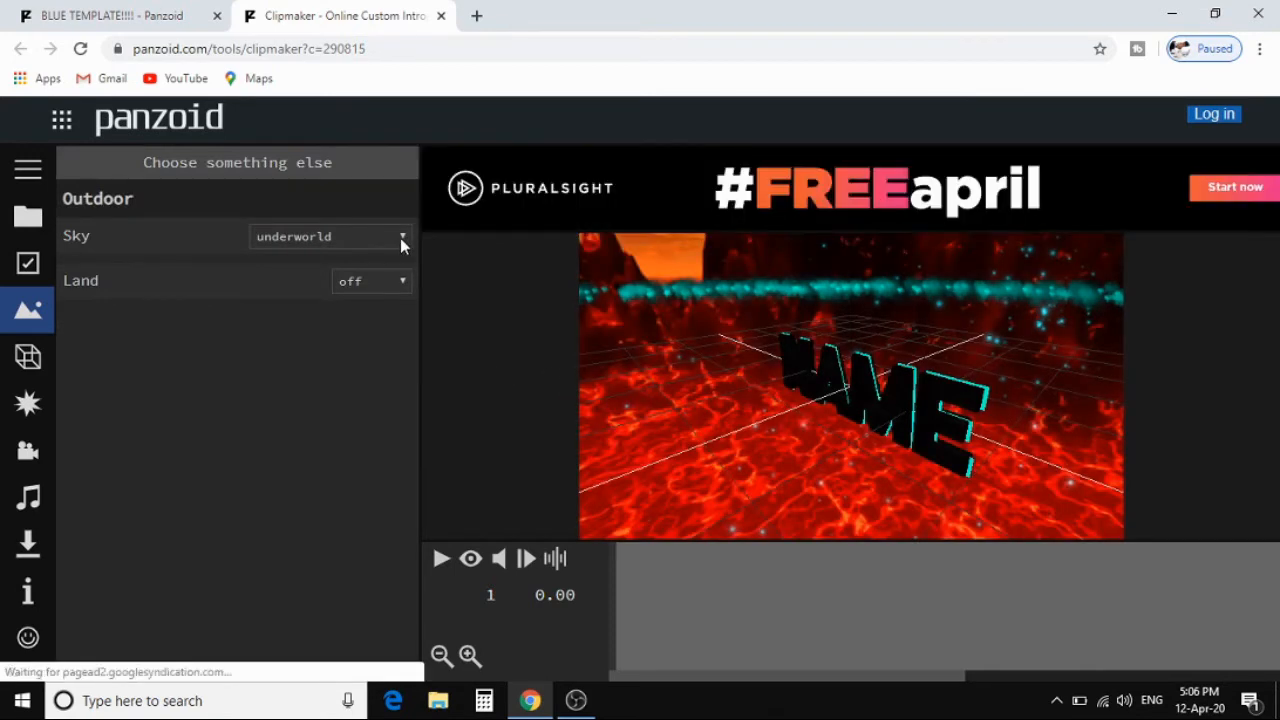
pyautogui.moveTo(918, 413); pyautogui.dragTo(996, 348)
pyautogui.moveTo(912, 382); pyautogui.dragTo(938, 353)
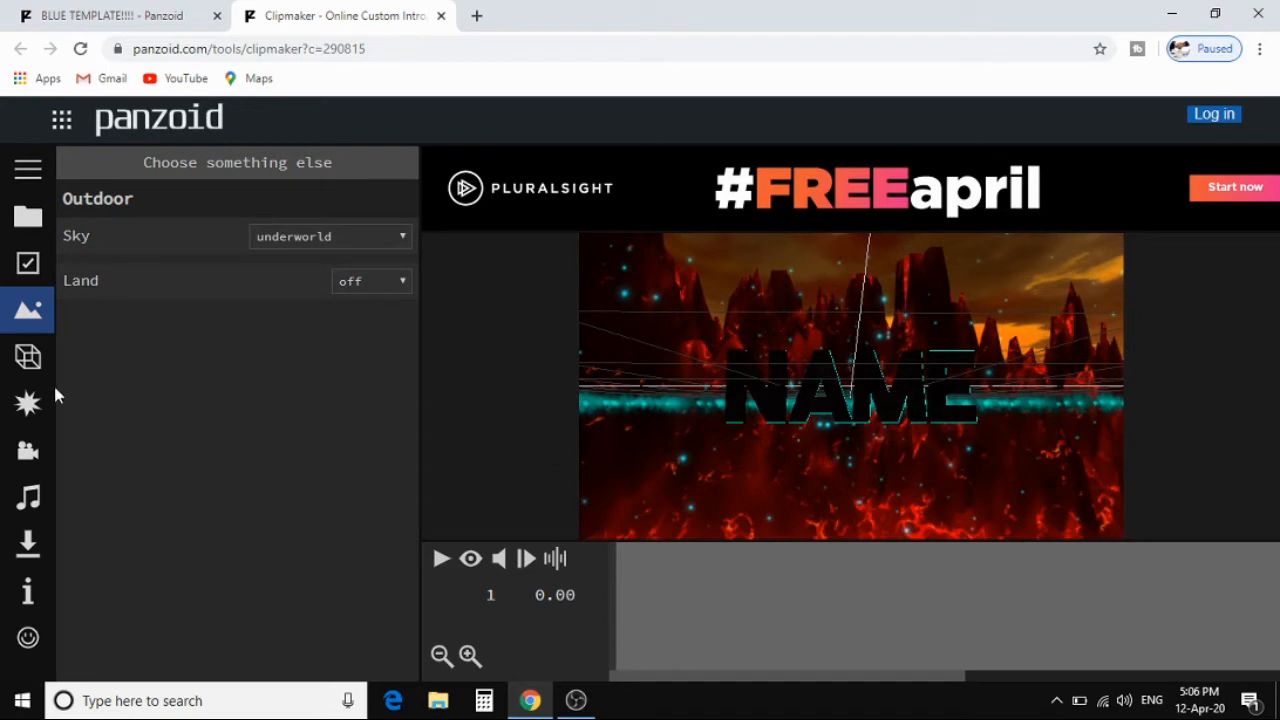
# Step: Change the first 3D text object to "your channel" and delete the second text object, "name"
pyautogui.click(28, 358)
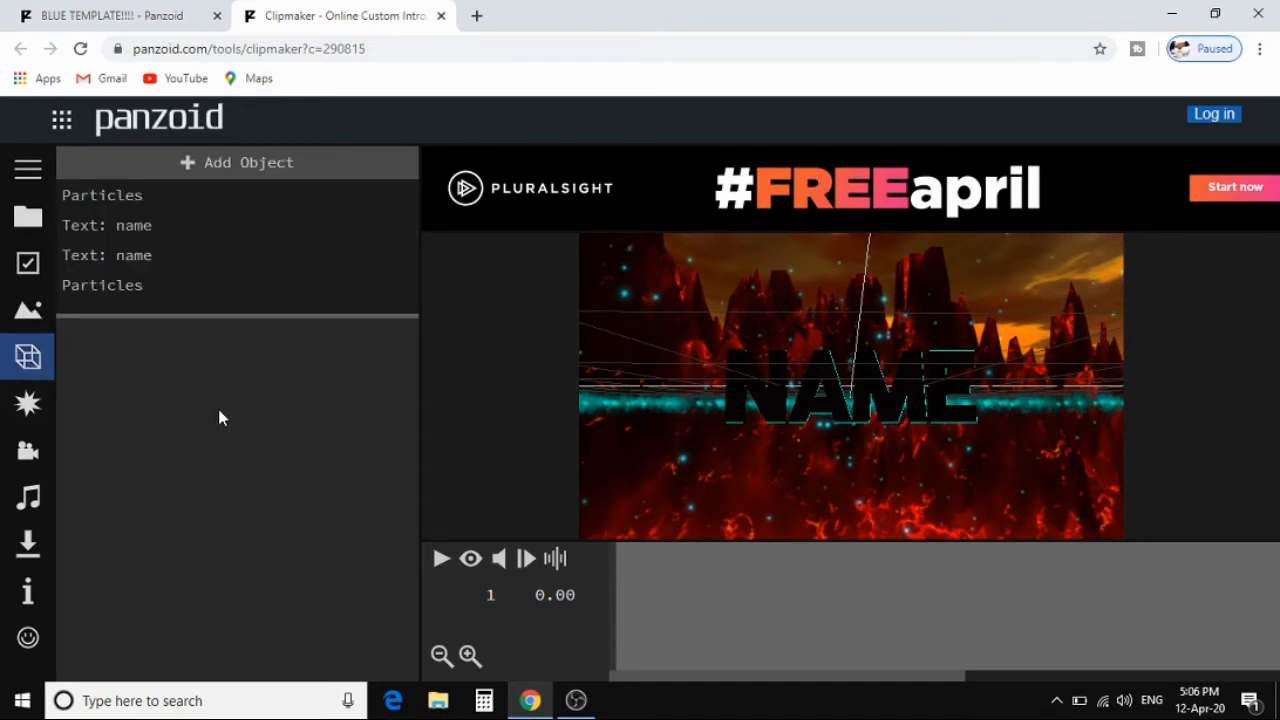
pyautogui.click(199, 228)
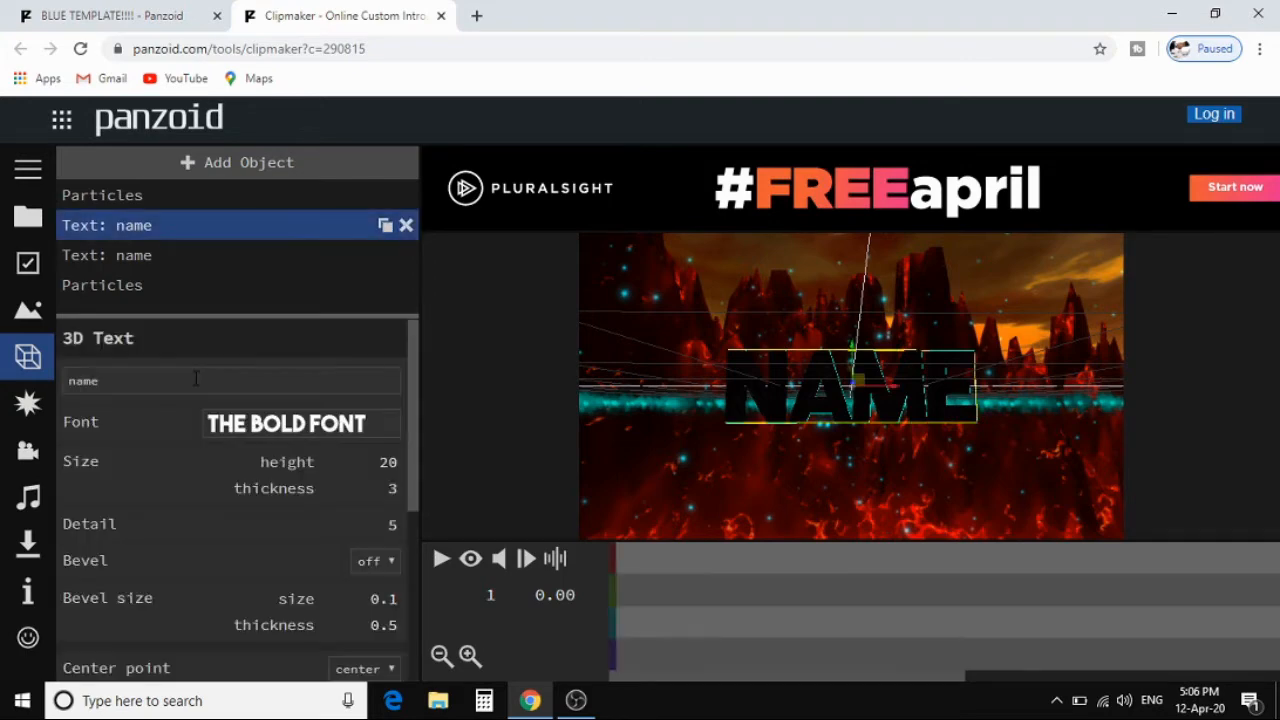
pyautogui.moveTo(179, 378); pyautogui.dragTo(67, 370)
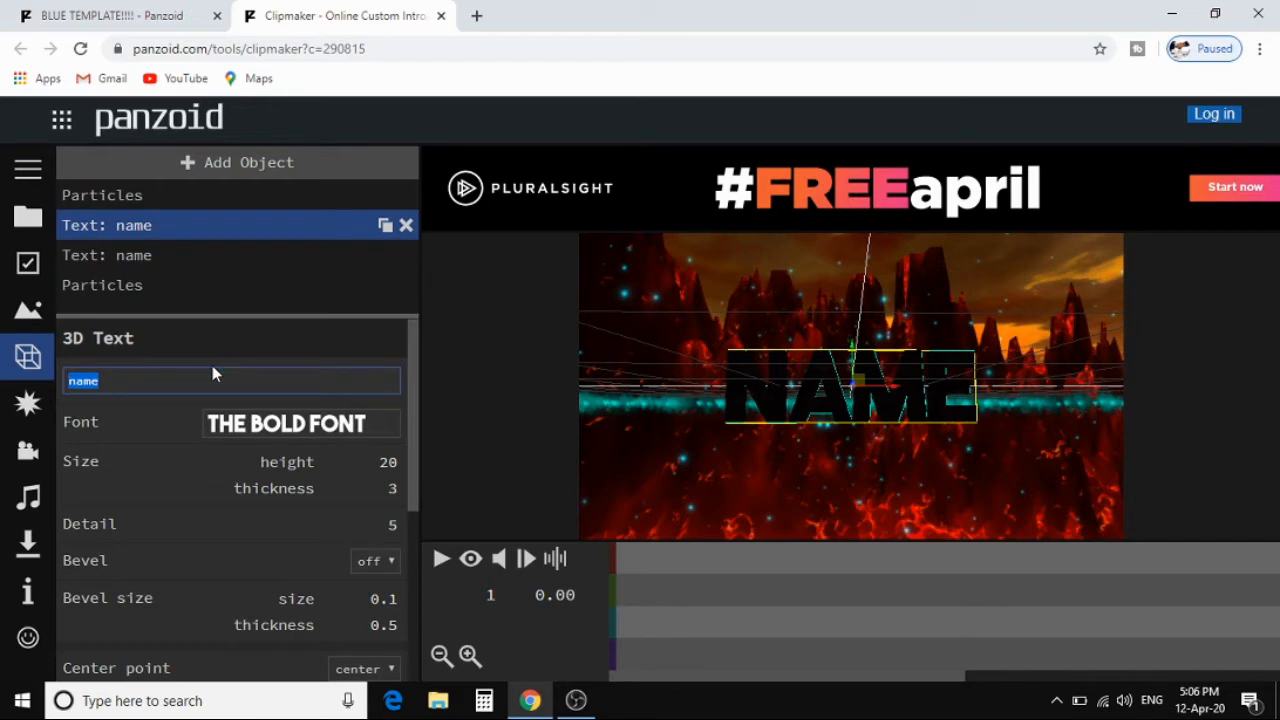
pyautogui.write('your c')
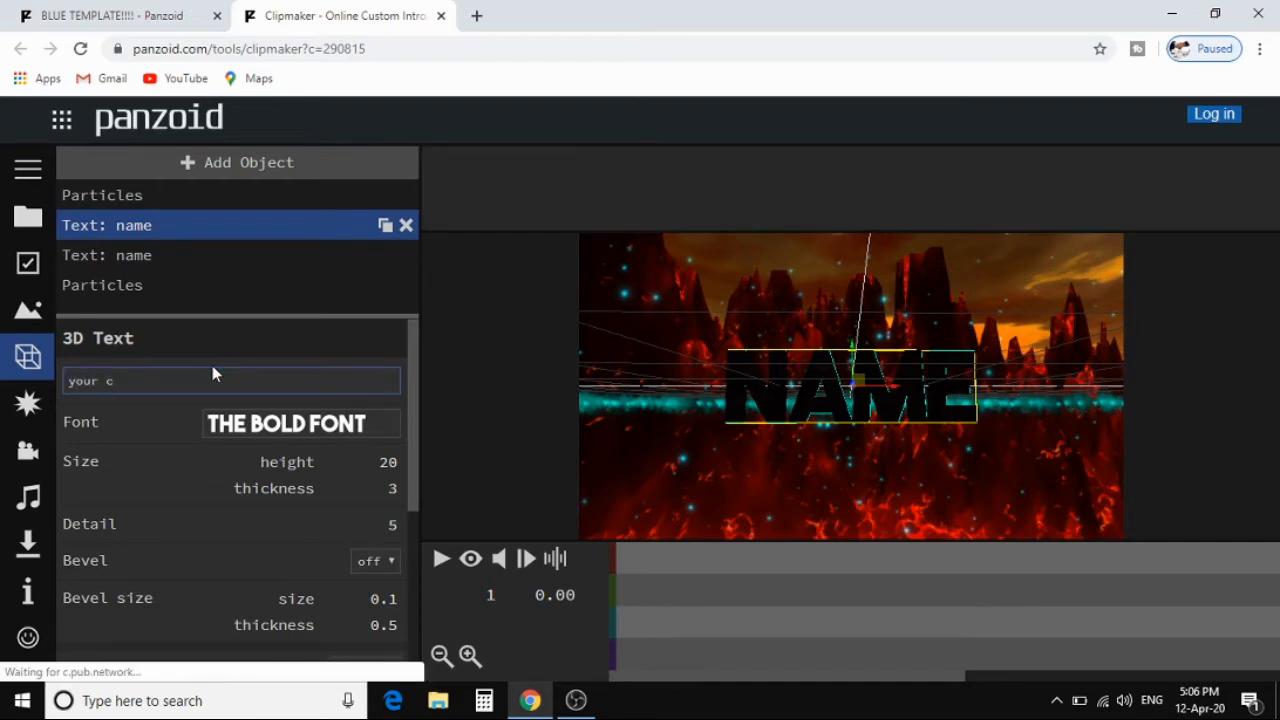
pyautogui.write('hannel')
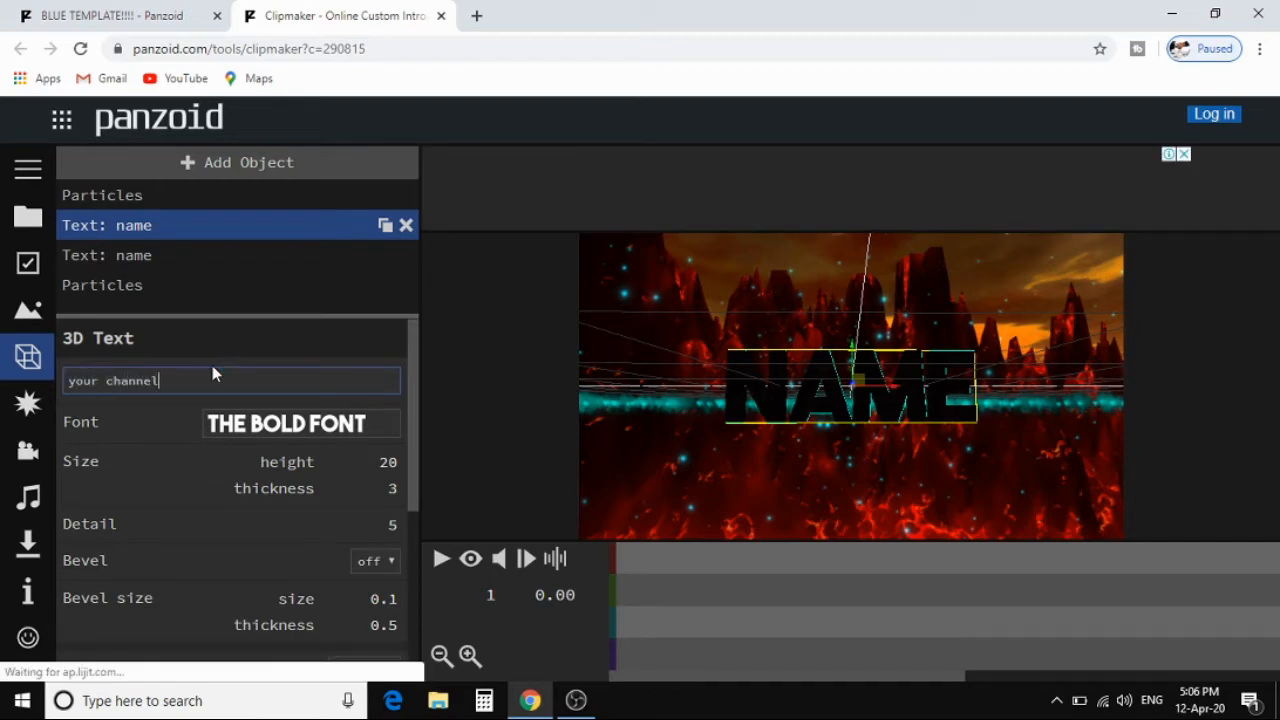
pyautogui.click(181, 447)
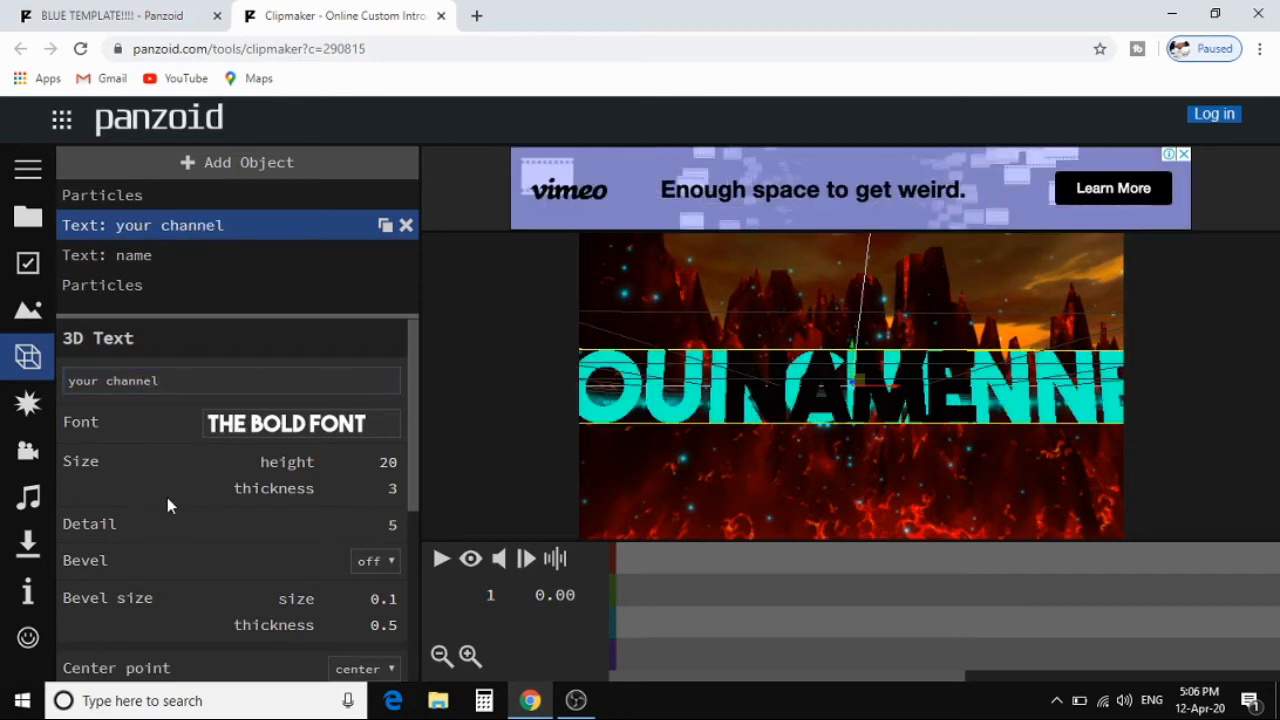
pyautogui.click(135, 257)
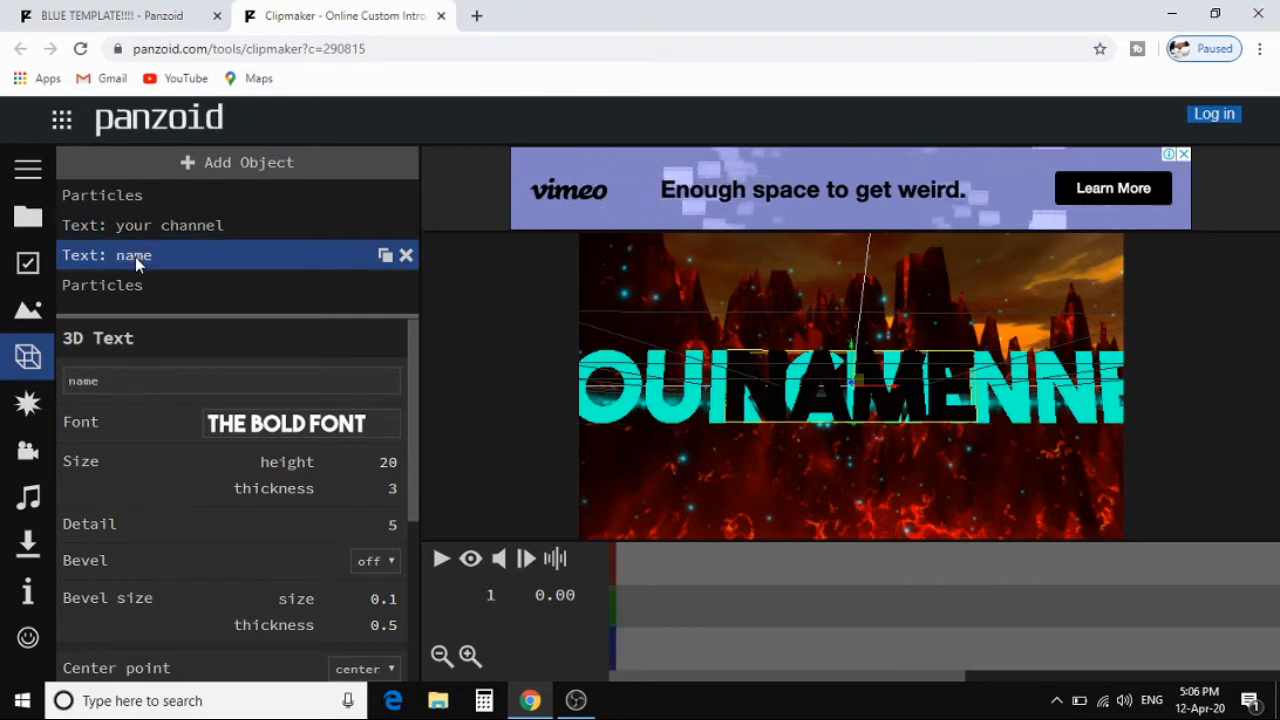
pyautogui.click(406, 257)
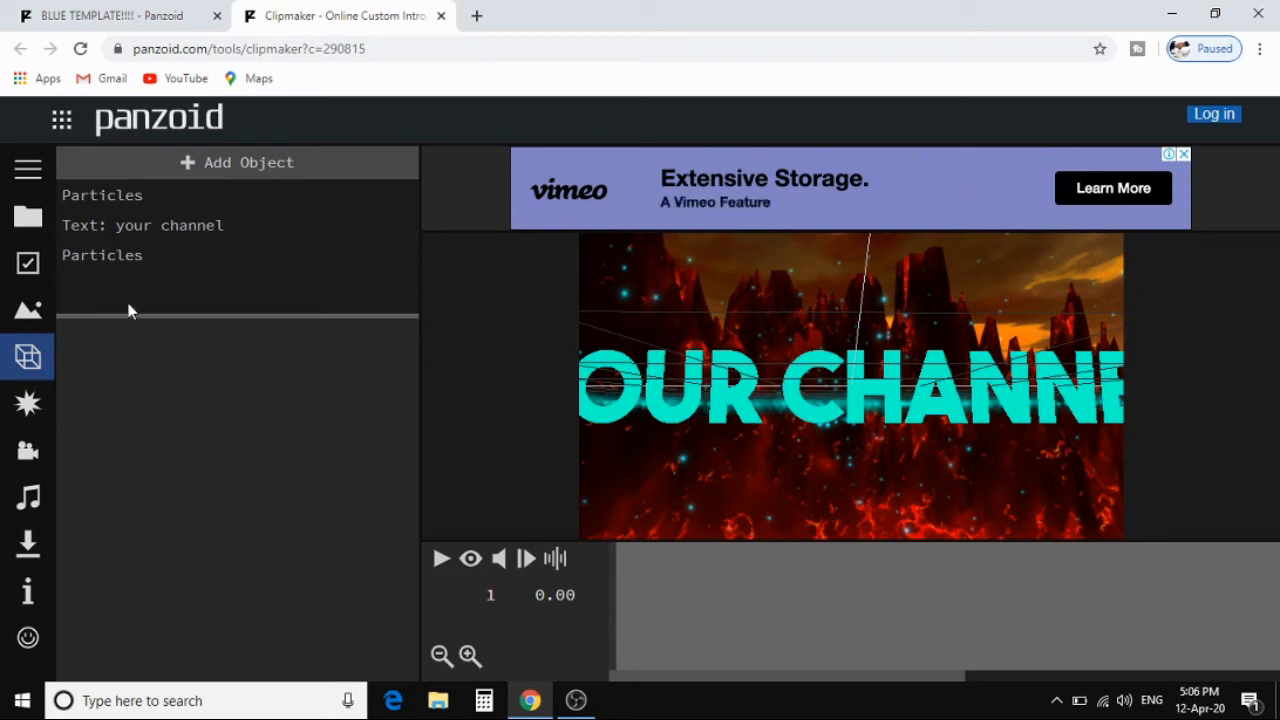
# Step: Set the height of the "your channel" 3D text to 10
pyautogui.click(148, 230)
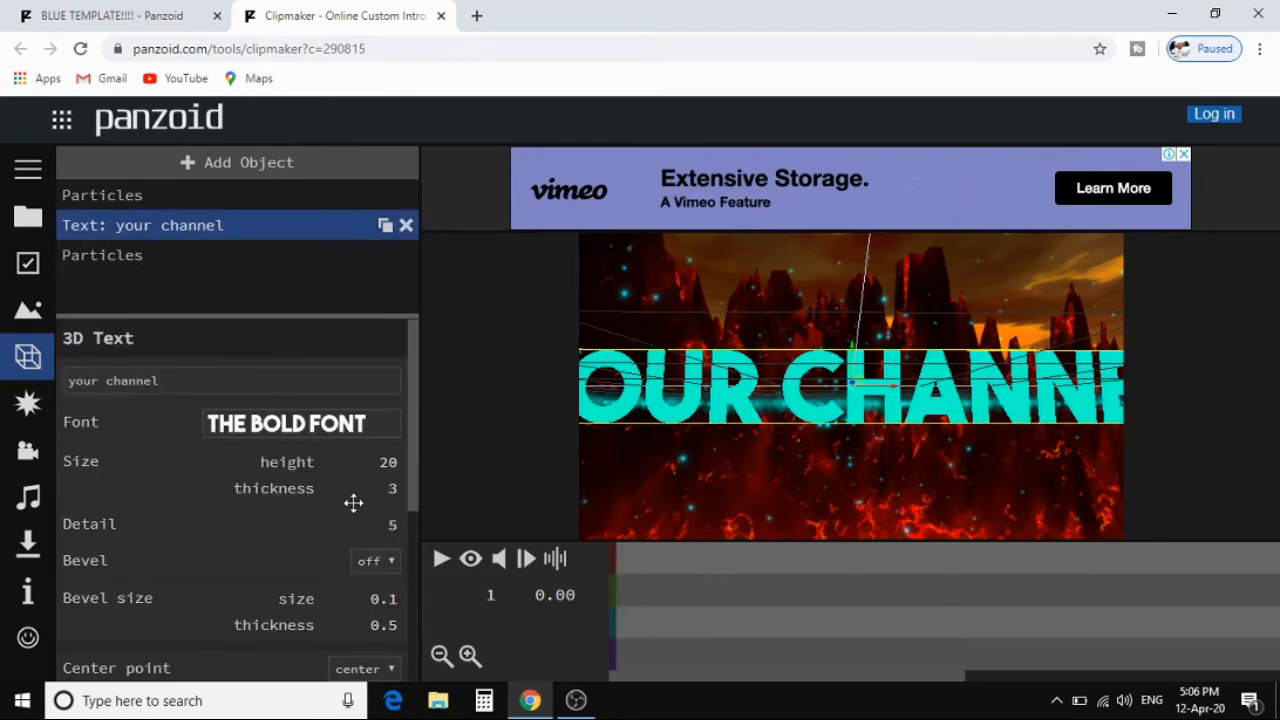
pyautogui.click(385, 462)
pyautogui.write('1')
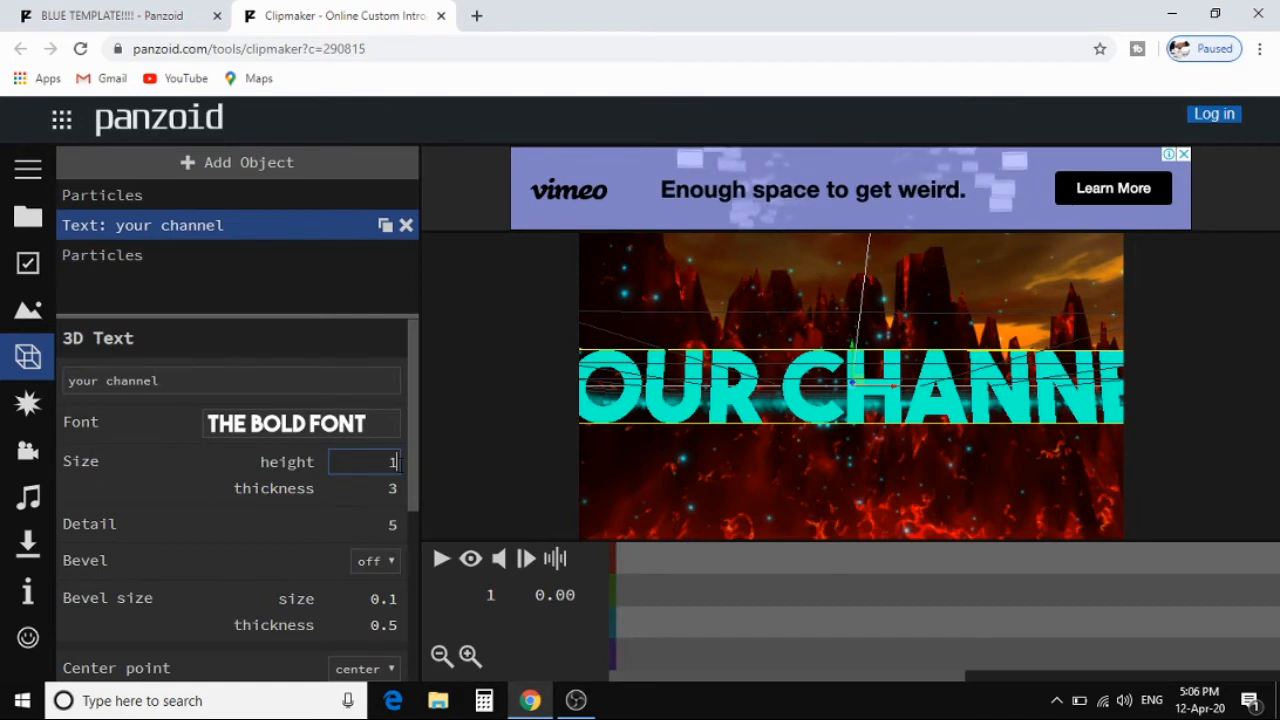
pyautogui.write('0')
pyautogui.press('Return')
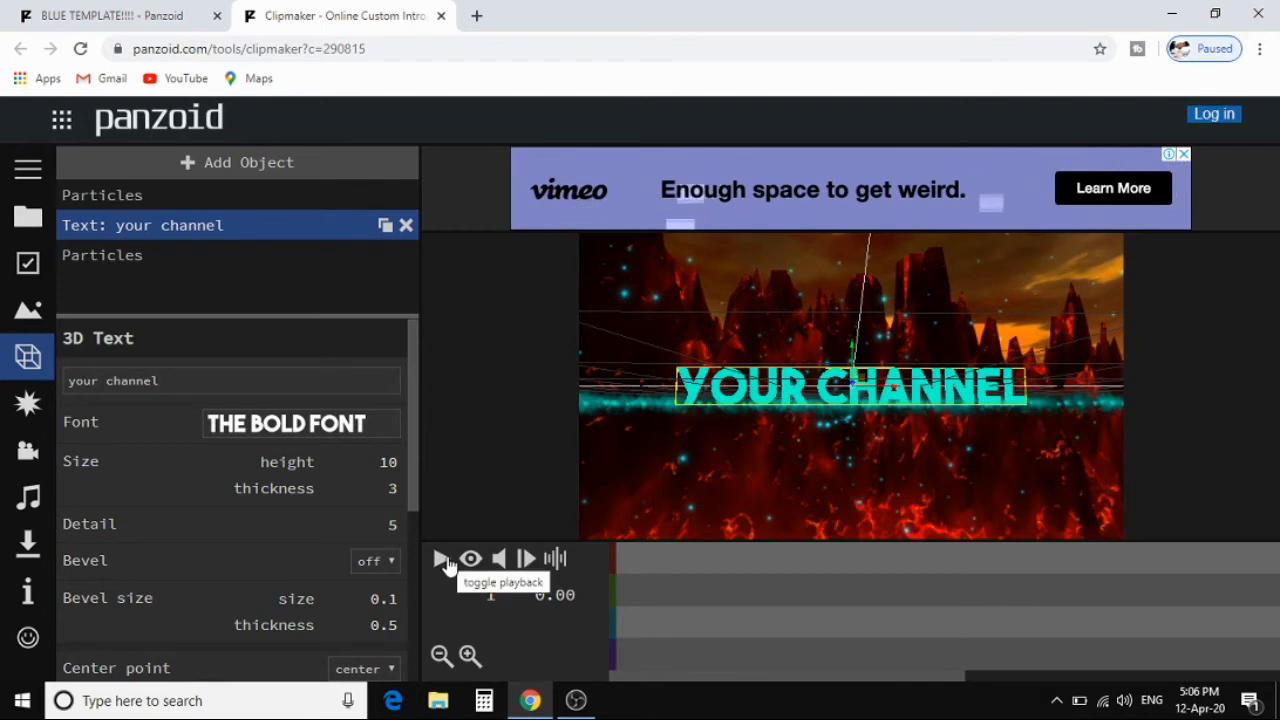
# Step: Play the intro animation, pause it and turn off the effects preview
pyautogui.click(441, 559)
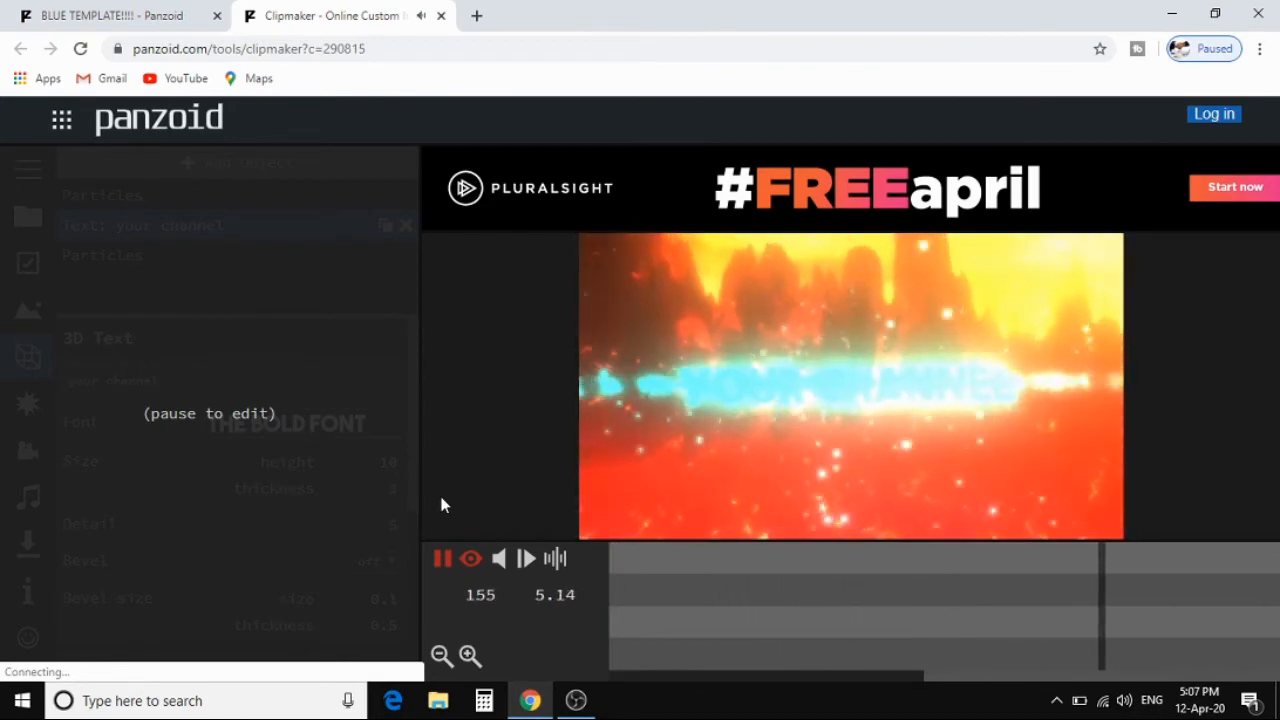
pyautogui.click(441, 558)
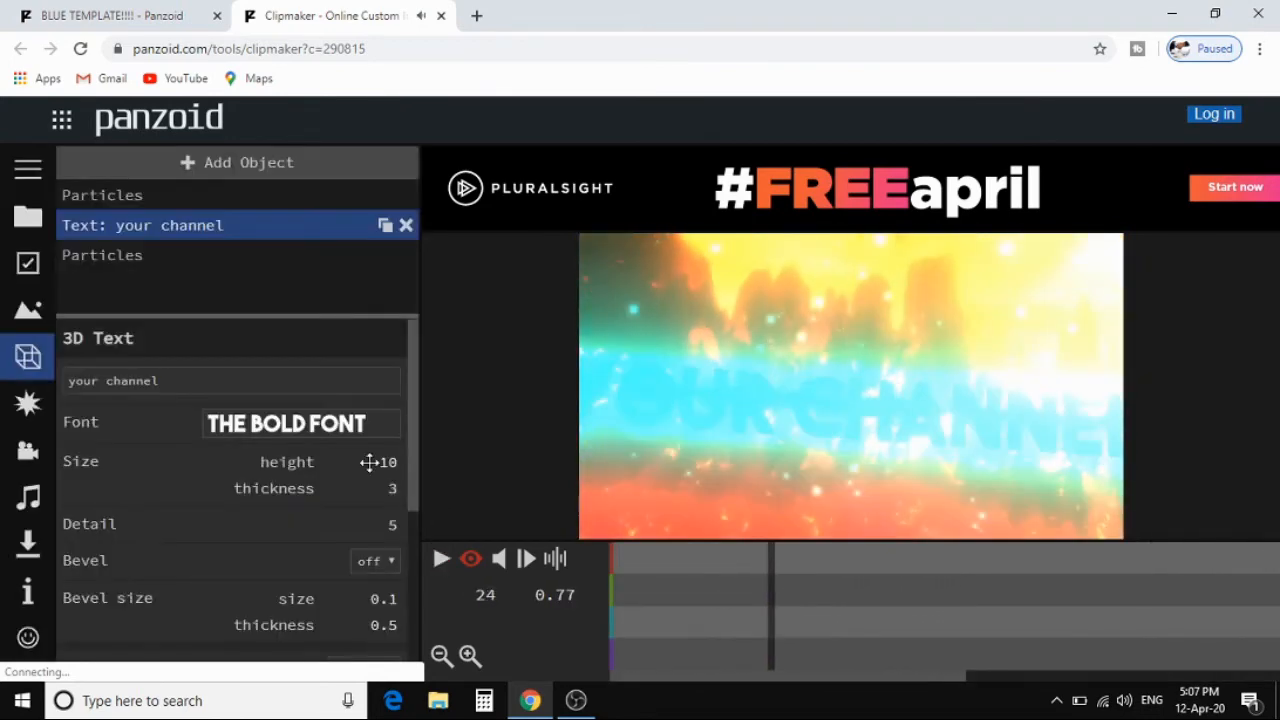
pyautogui.scroll(-3, 293, 441)
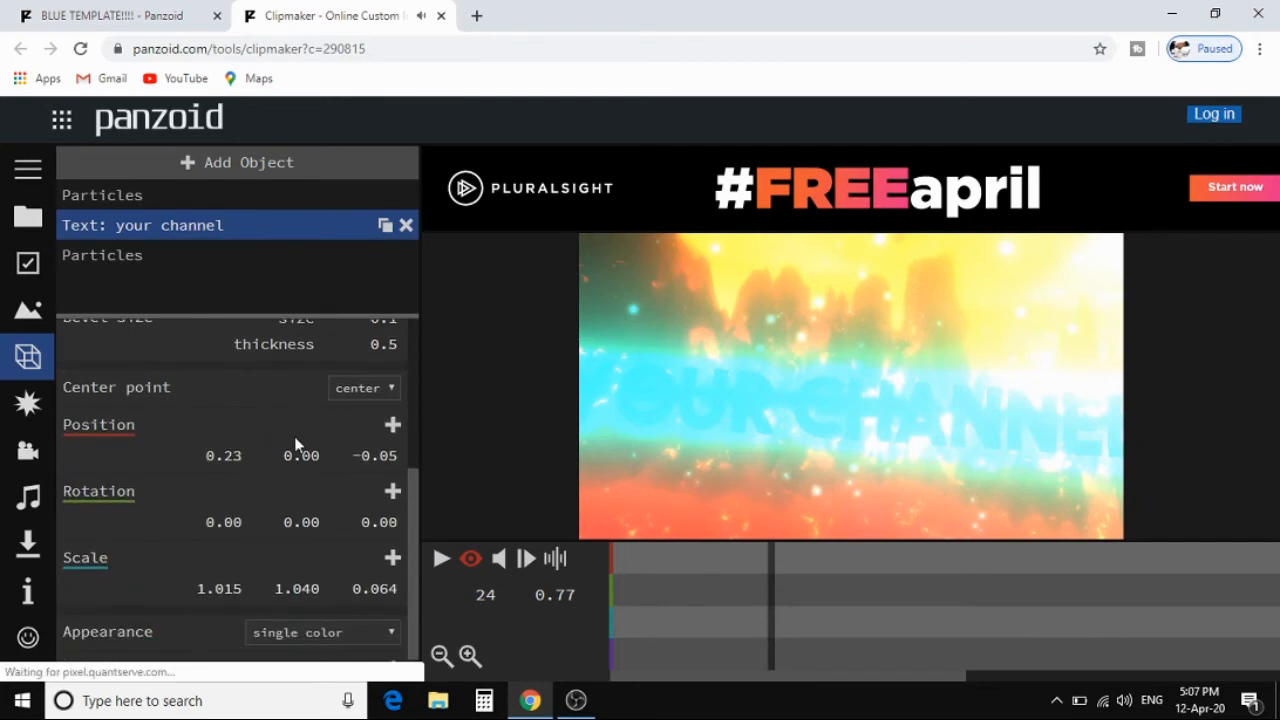
pyautogui.scroll(1, 294, 443)
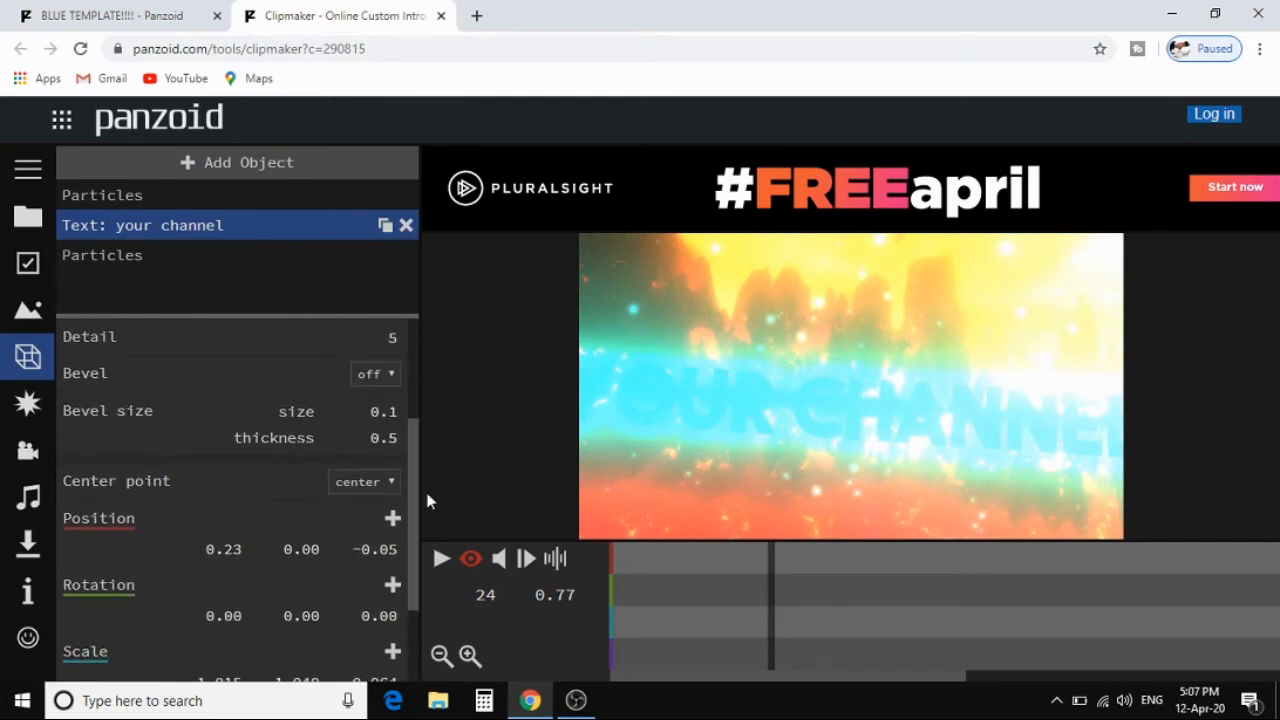
pyautogui.click(469, 559)
# Step: Recolour the "your channel" text red and switch its appearance to wood
pyautogui.scroll(-2, 330, 455)
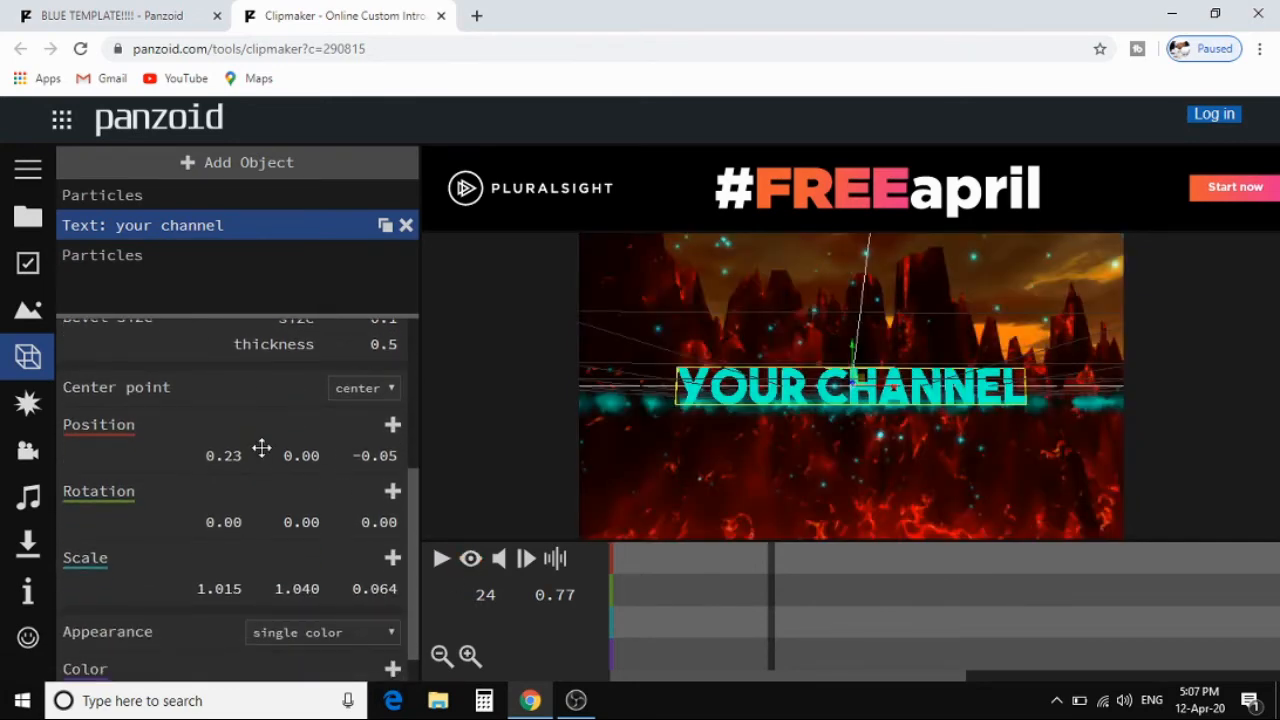
pyautogui.scroll(-1, 264, 451)
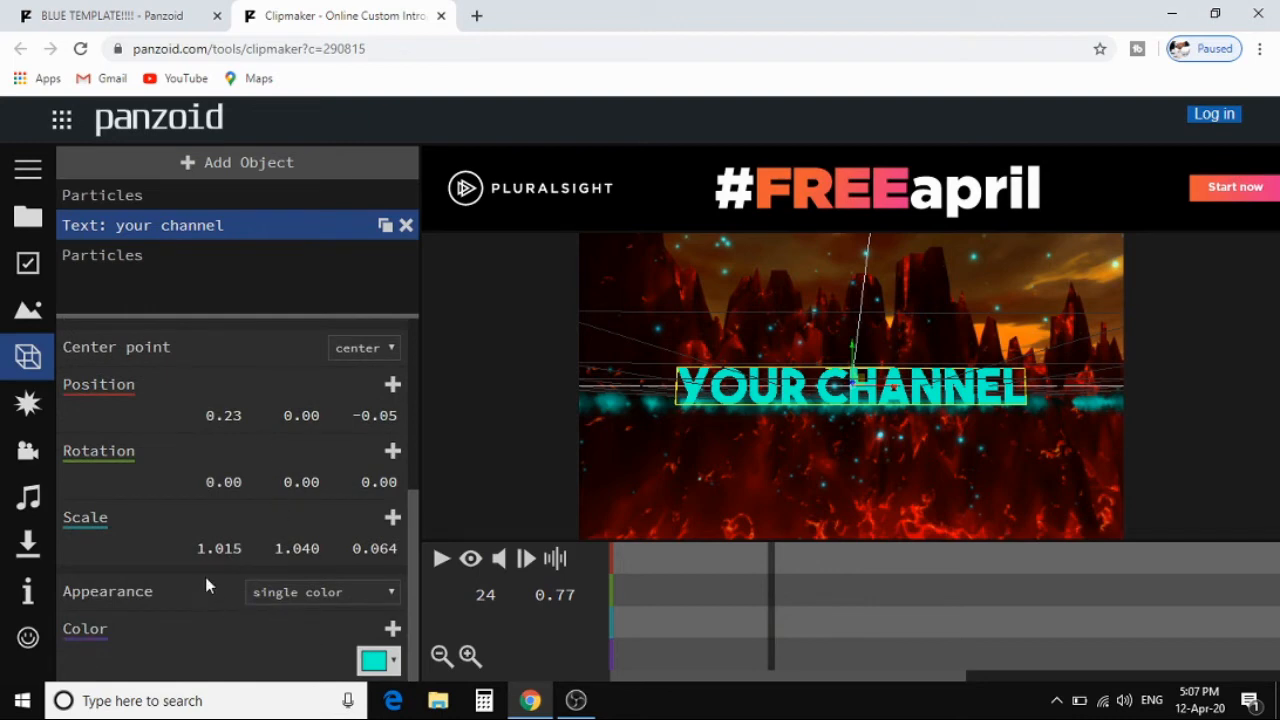
pyautogui.click(390, 662)
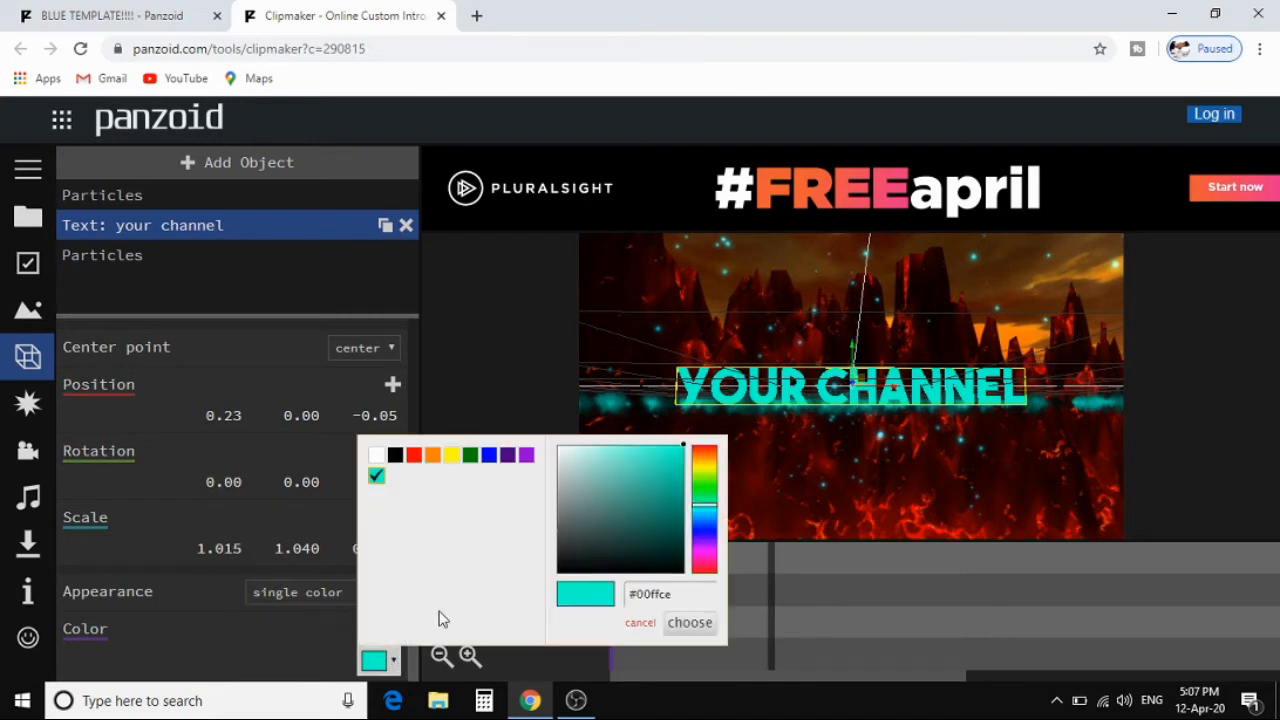
pyautogui.click(414, 456)
pyautogui.click(690, 623)
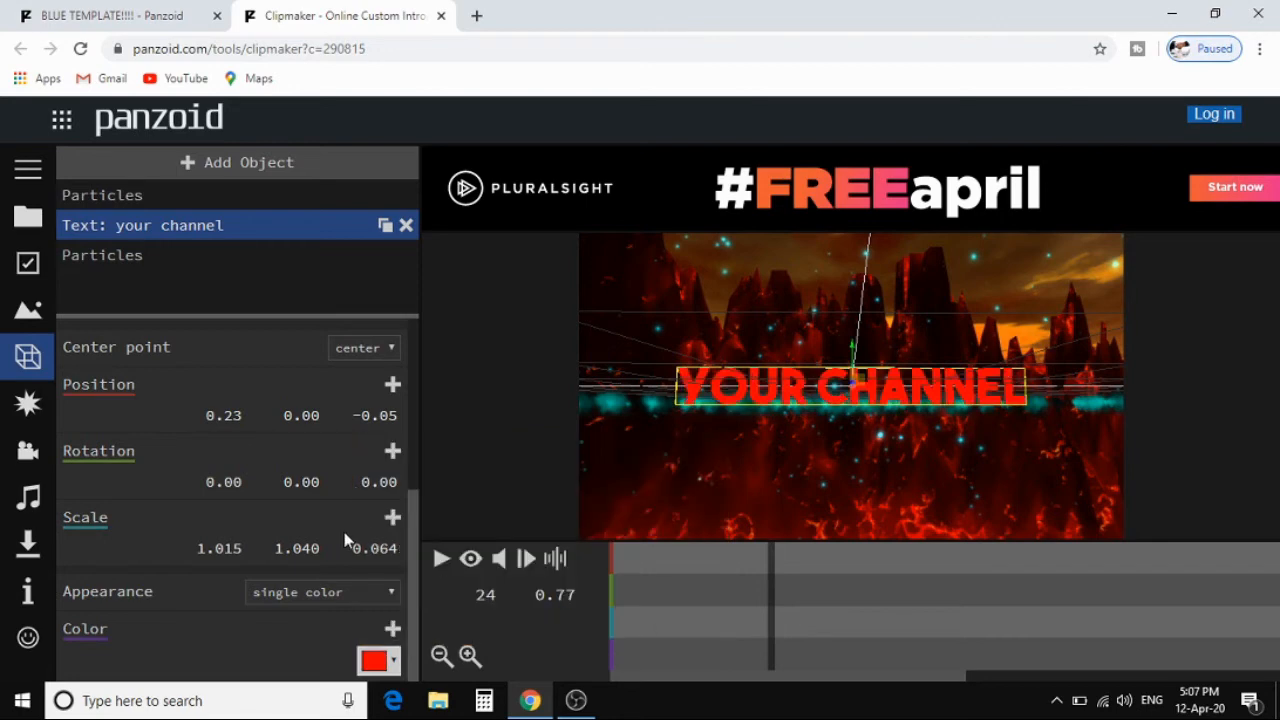
pyautogui.click(386, 595)
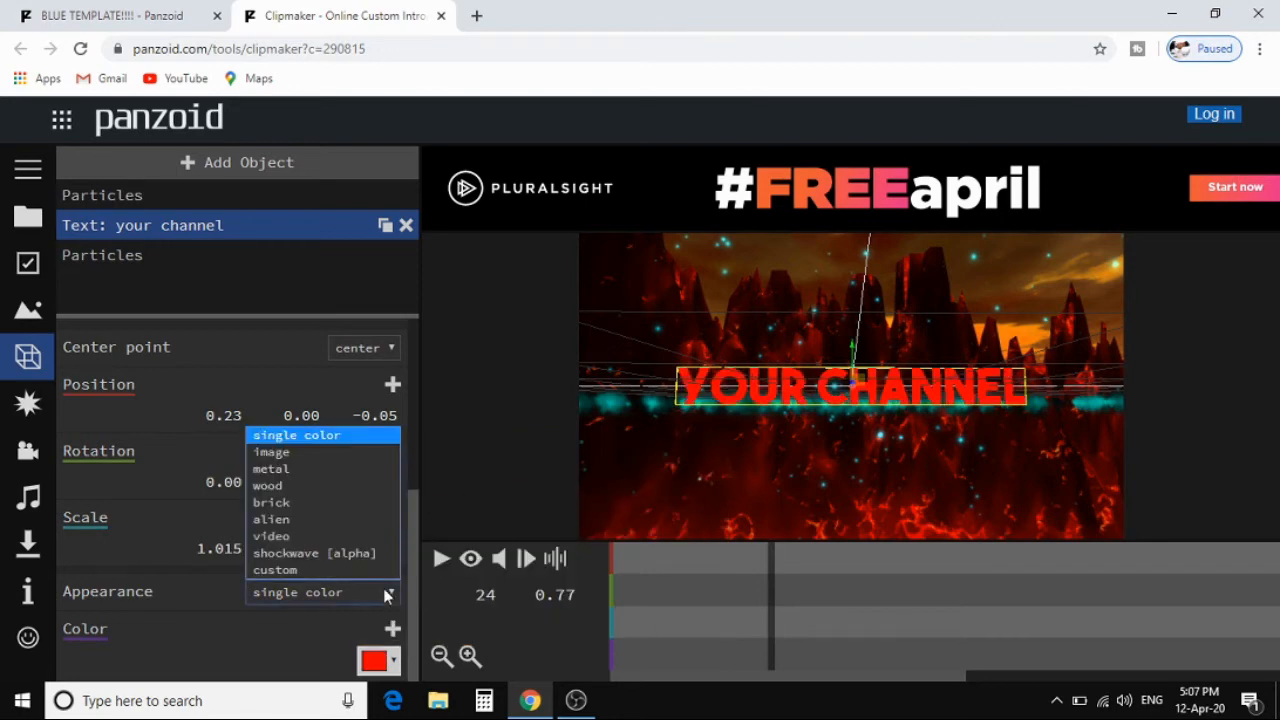
pyautogui.click(286, 487)
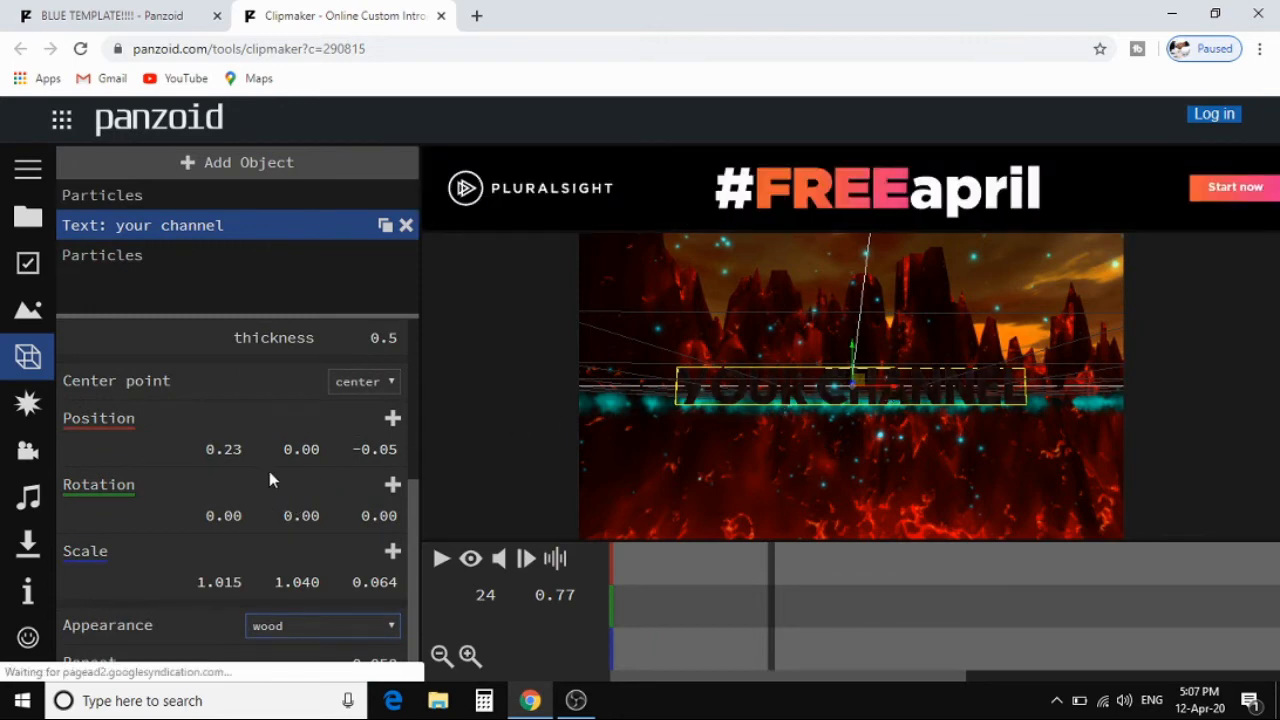
# Step: Check the audio track settings and start rendering the video in balanced mode and .mkv (vp8/opus) format
pyautogui.click(30, 493)
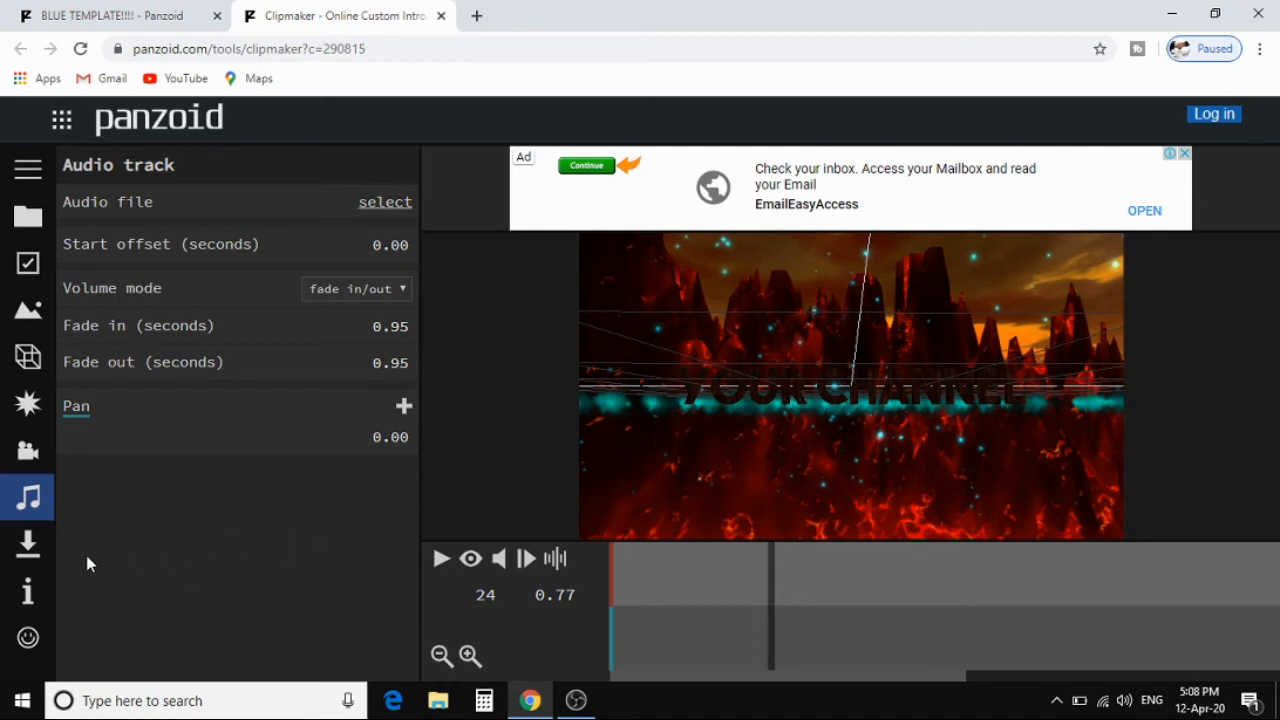
pyautogui.click(28, 543)
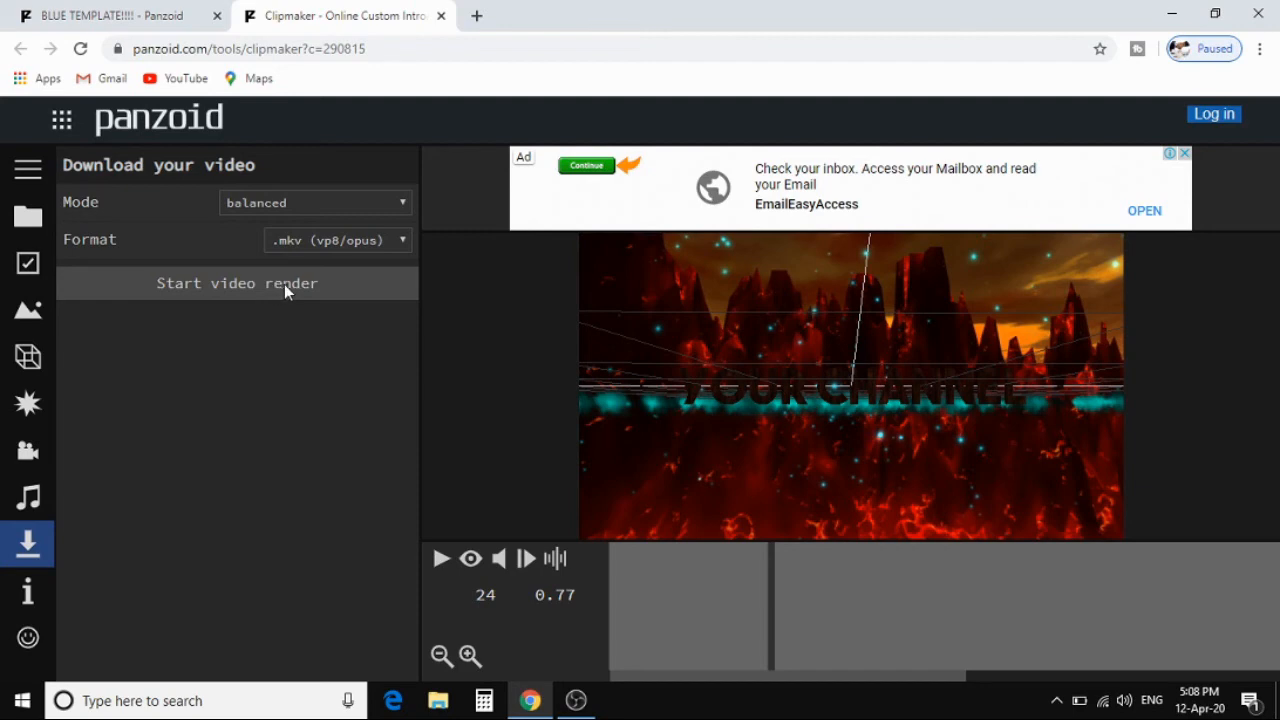
pyautogui.click(231, 285)
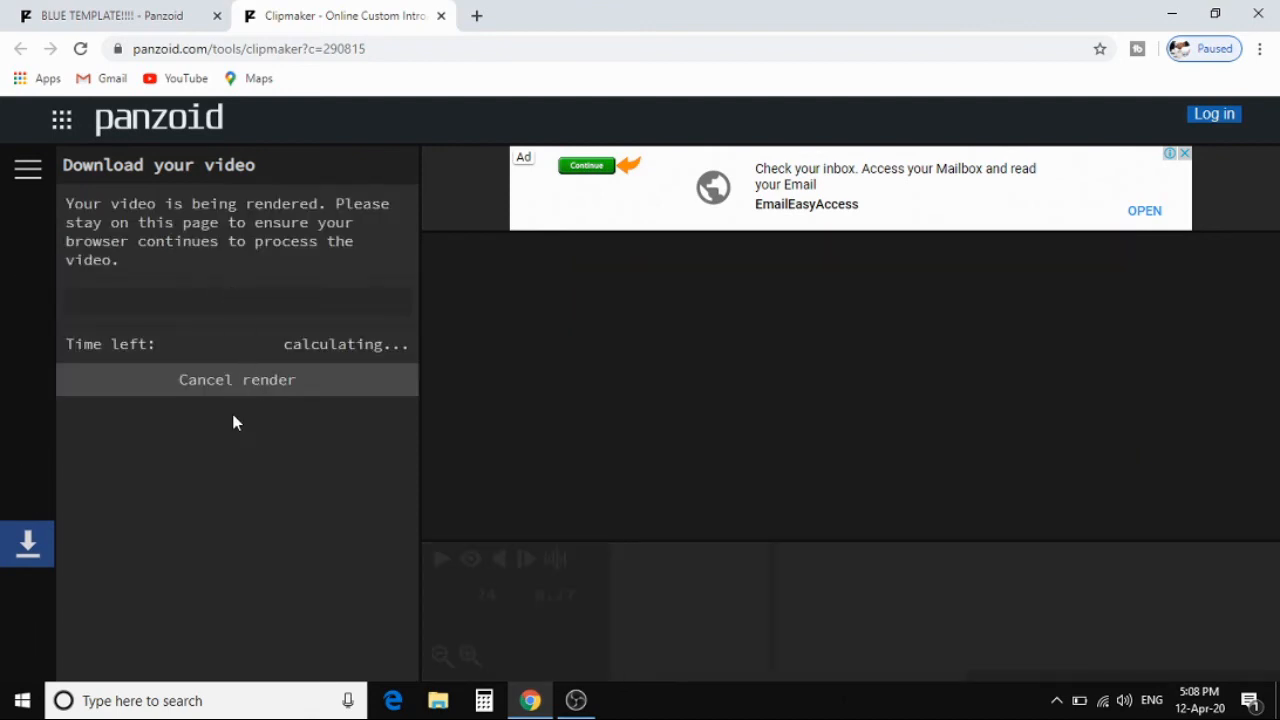